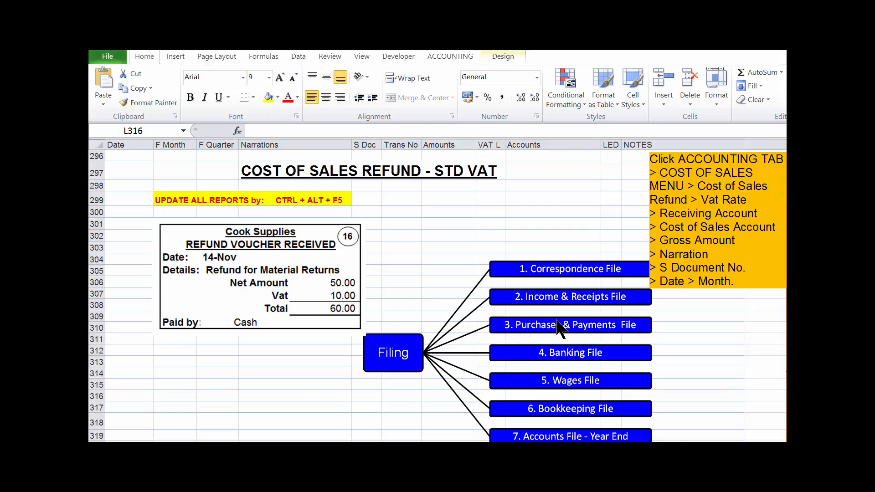
- Move the Filing diagram picture off the entry area, beyond the NOTES column
{"action": "left_click", "coordinate": [545, 325]}
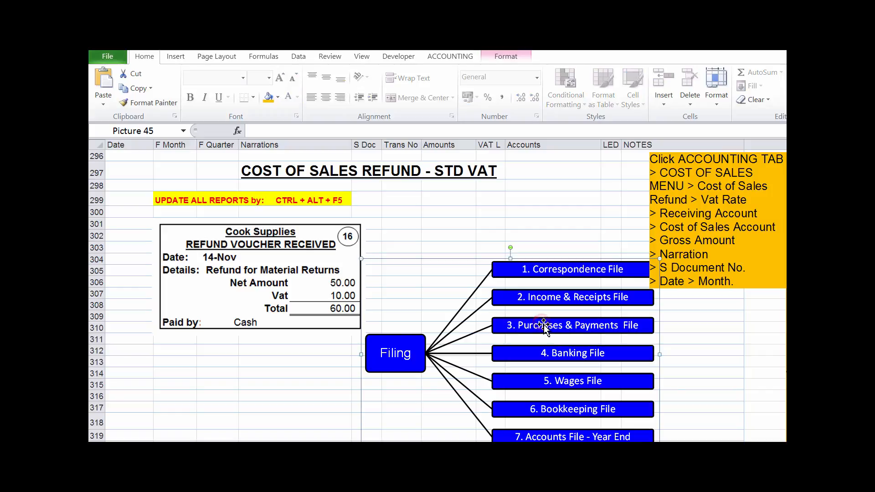
{"action": "left_click_drag", "start_coordinate": [545, 325], "coordinate": [785, 341]}
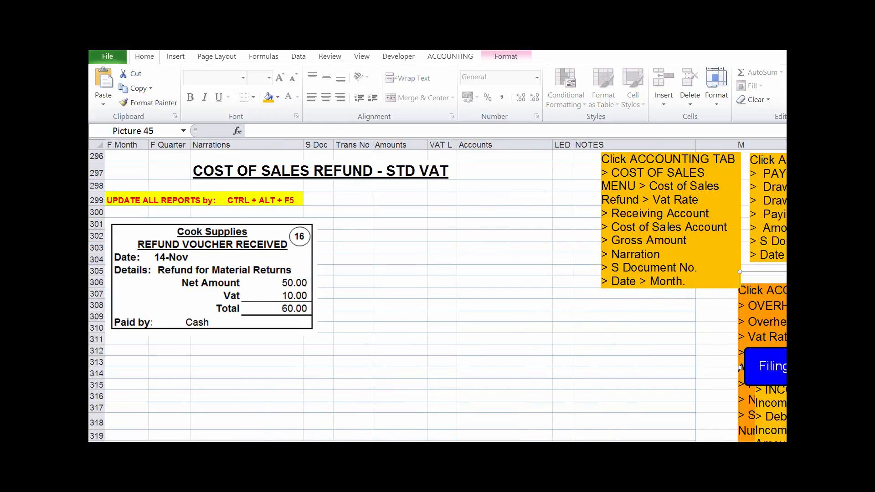
{"action": "scroll", "coordinate": [445, 292], "scroll_direction": "left", "scroll_amount": 2}
{"action": "scroll", "coordinate": [446, 292], "scroll_direction": "right", "scroll_amount": 2}
{"action": "scroll", "coordinate": [740, 367], "scroll_direction": "left", "scroll_amount": 1}
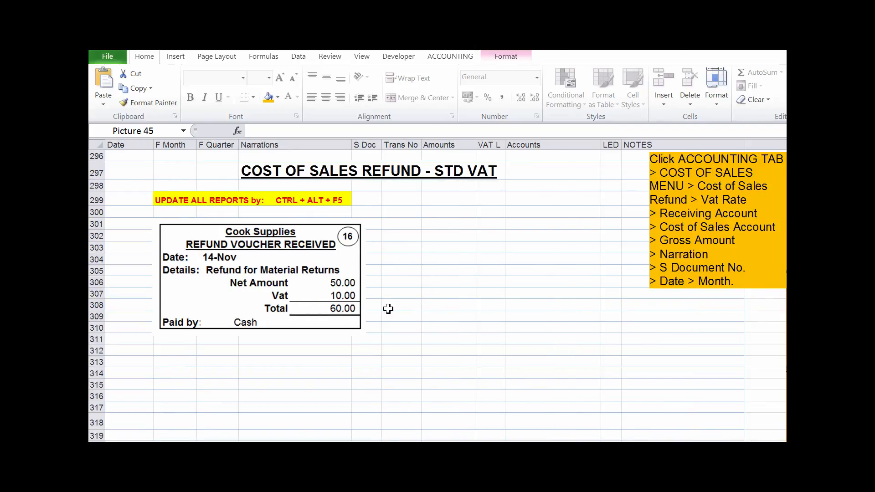
- Move the Cook Supplies refund voucher picture below the orange instruction note, clear of the entry rows
{"action": "left_click", "coordinate": [302, 283]}
{"action": "left_click_drag", "start_coordinate": [284, 281], "coordinate": [704, 390]}
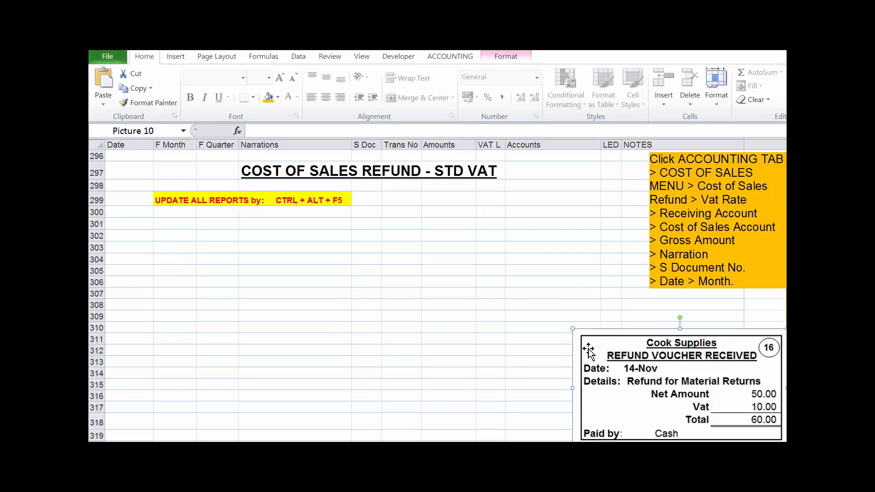
{"action": "left_click", "coordinate": [723, 162]}
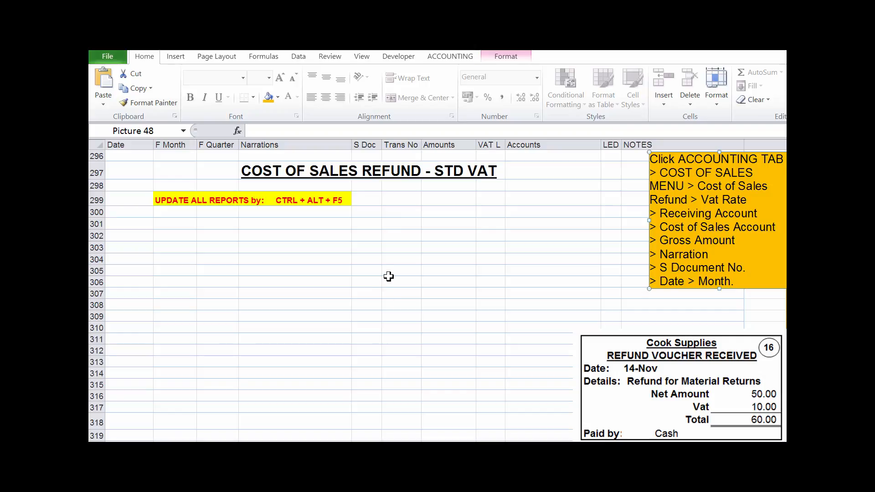
{"action": "left_click", "coordinate": [390, 279]}
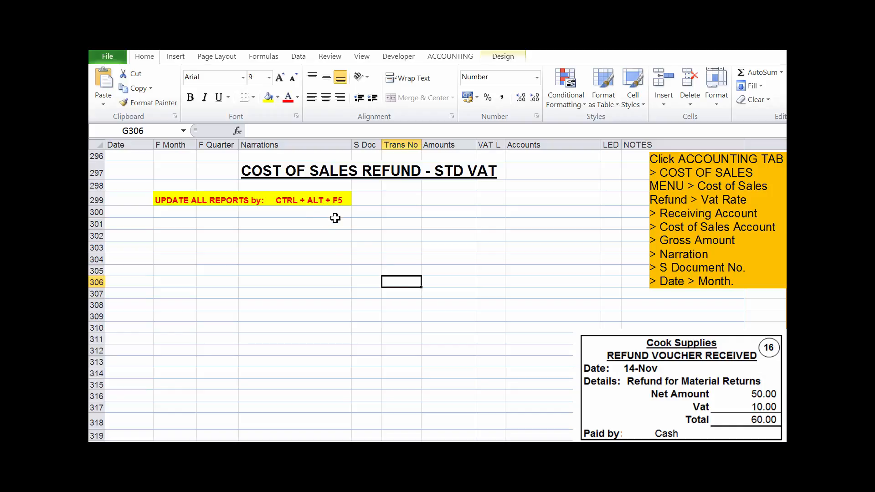
- Open the General Ledger periodic report to check its accounts before posting the refund
{"action": "left_click", "coordinate": [510, 247]}
{"action": "left_click", "coordinate": [454, 55]}
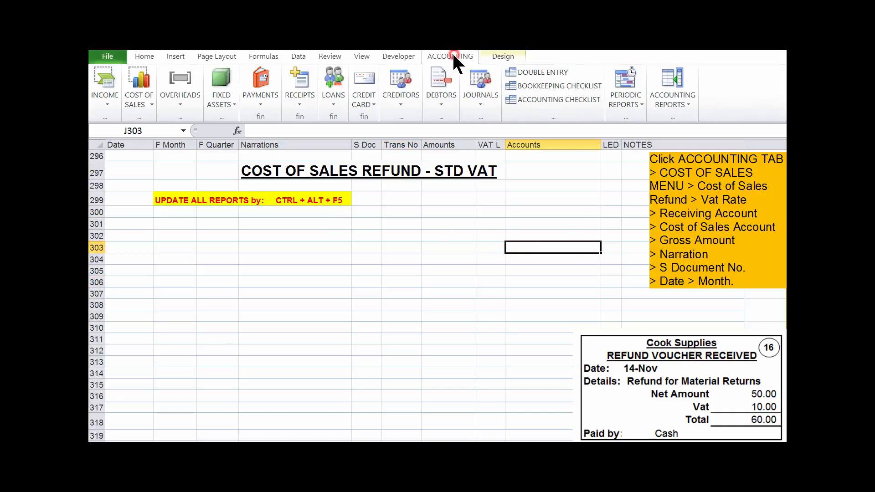
{"action": "left_click", "coordinate": [640, 103]}
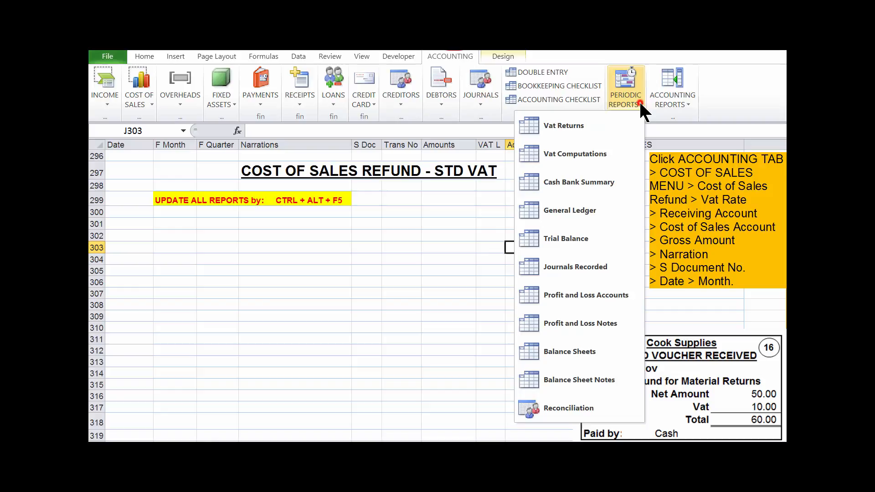
{"action": "left_click", "coordinate": [598, 208]}
{"action": "left_click", "coordinate": [485, 287]}
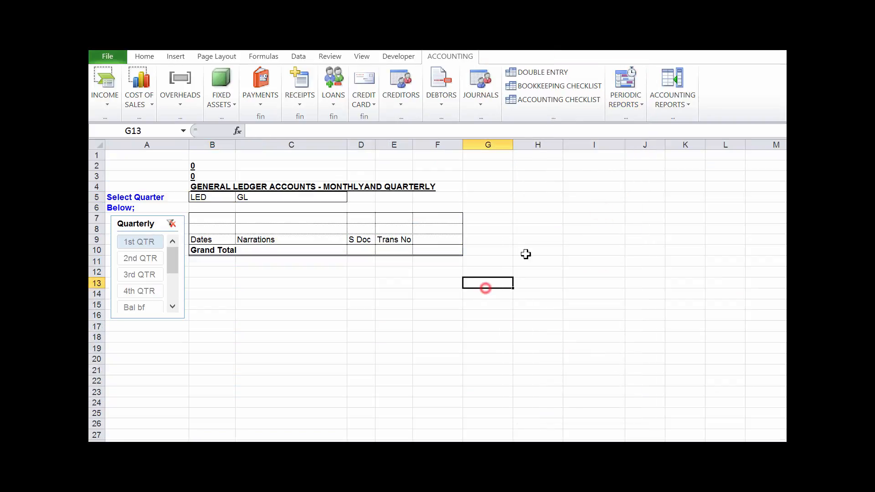
- View the Trial Balance periodic report
{"action": "left_click", "coordinate": [640, 104]}
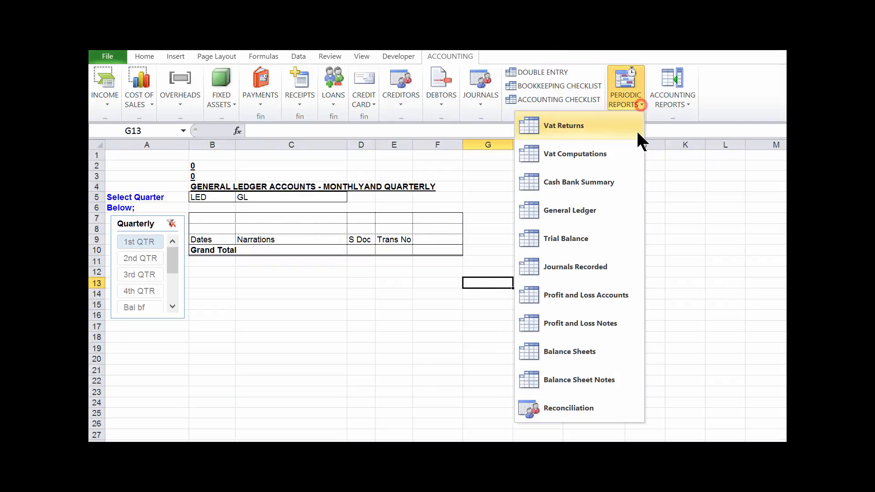
{"action": "left_click", "coordinate": [593, 238]}
{"action": "left_click", "coordinate": [484, 252]}
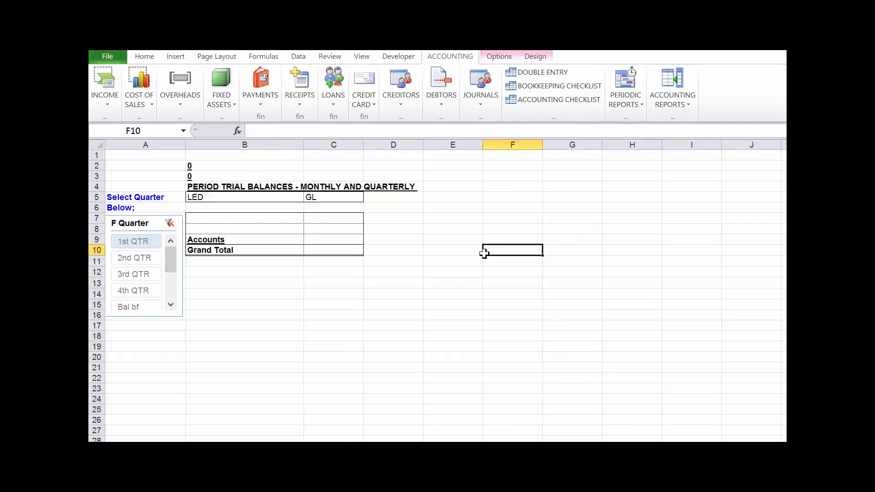
- Return to the double entry sheet and go to the COST OF SALES REFUND - STD VAT section
{"action": "left_click", "coordinate": [535, 71]}
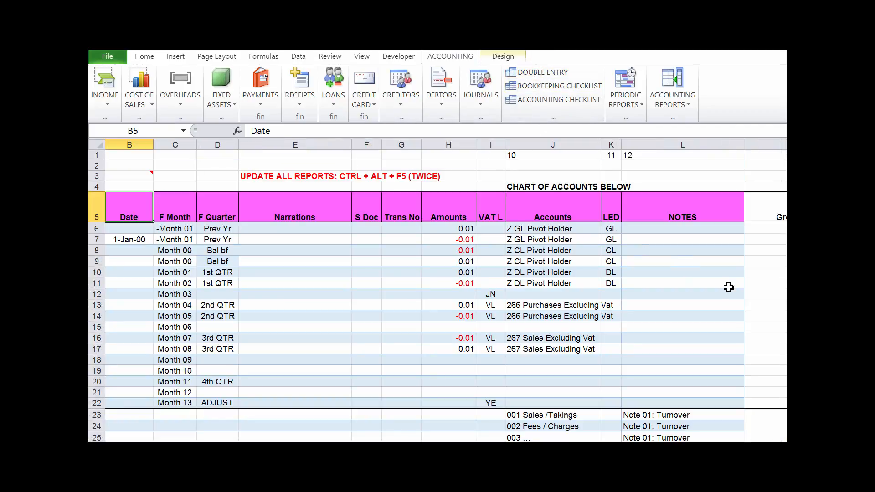
{"action": "left_click", "coordinate": [776, 293]}
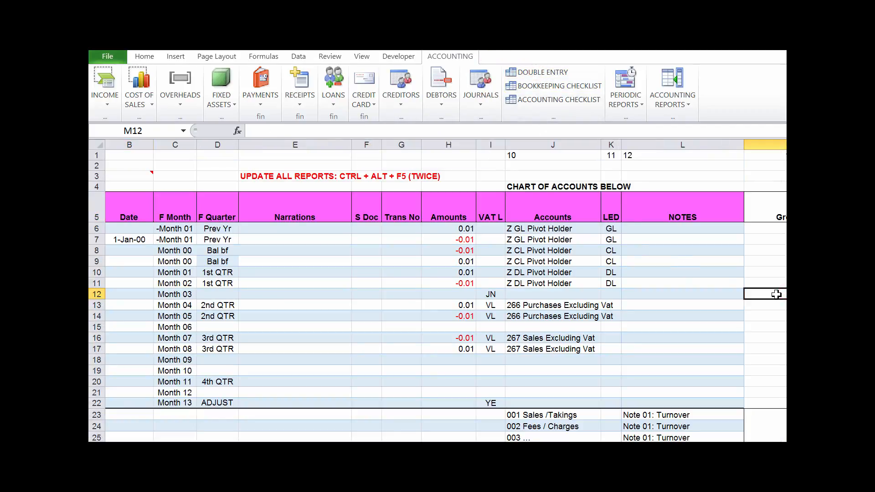
{"action": "key", "text": "F5"}
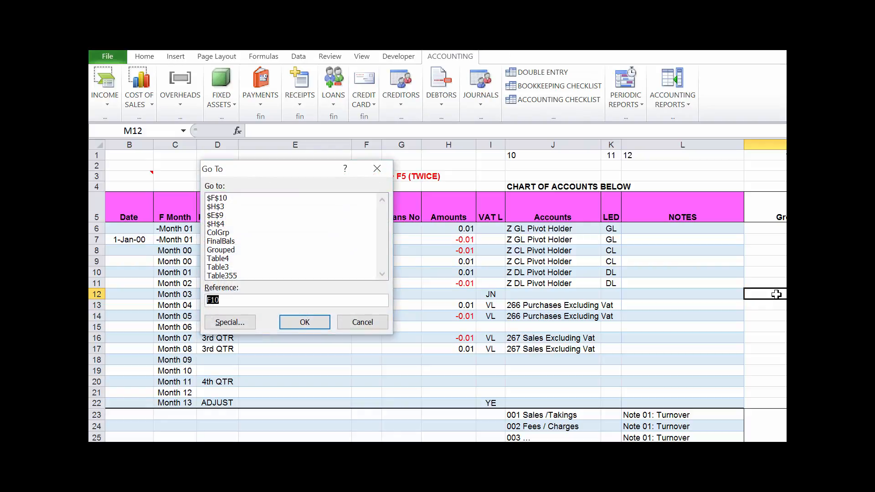
{"action": "type", "text": "b315"}
{"action": "key", "text": "Return"}
{"action": "left_click", "coordinate": [610, 303]}
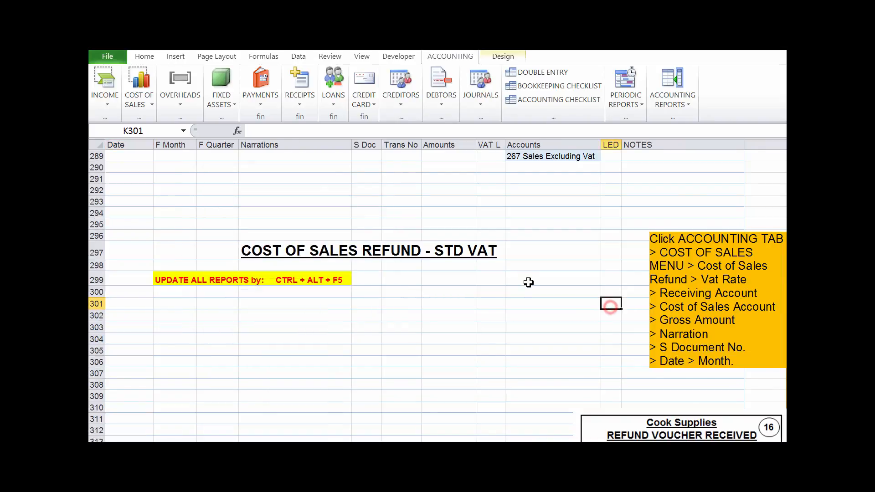
{"action": "scroll", "coordinate": [527, 283], "scroll_direction": "down", "scroll_amount": 2}
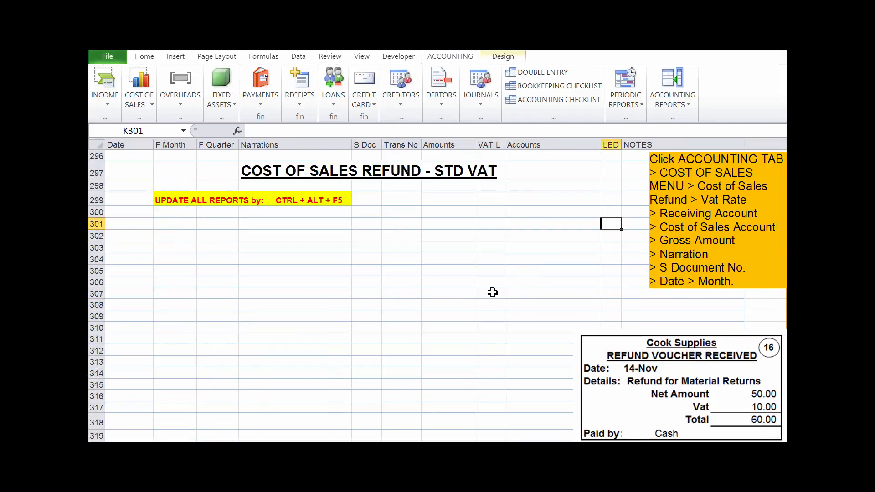
- Open the Cost of Sales Refund Received form for 20% VAT and place it clear of the refund voucher
{"action": "left_click", "coordinate": [400, 292]}
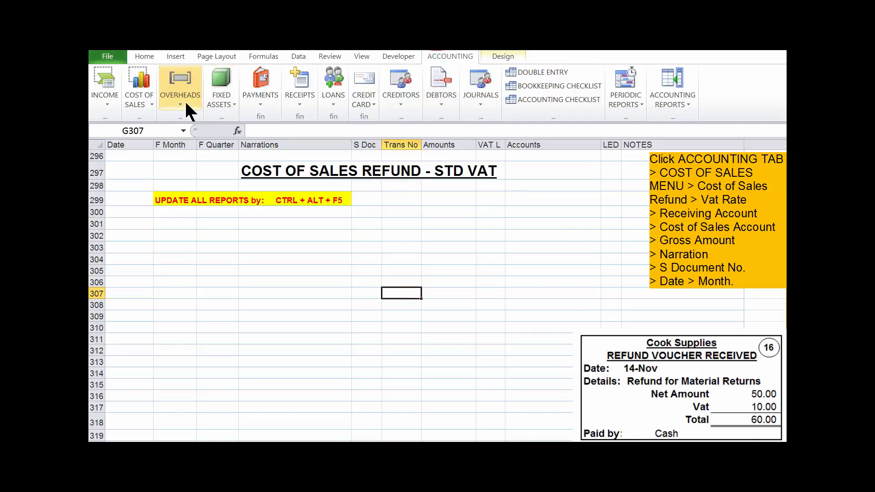
{"action": "left_click", "coordinate": [153, 103]}
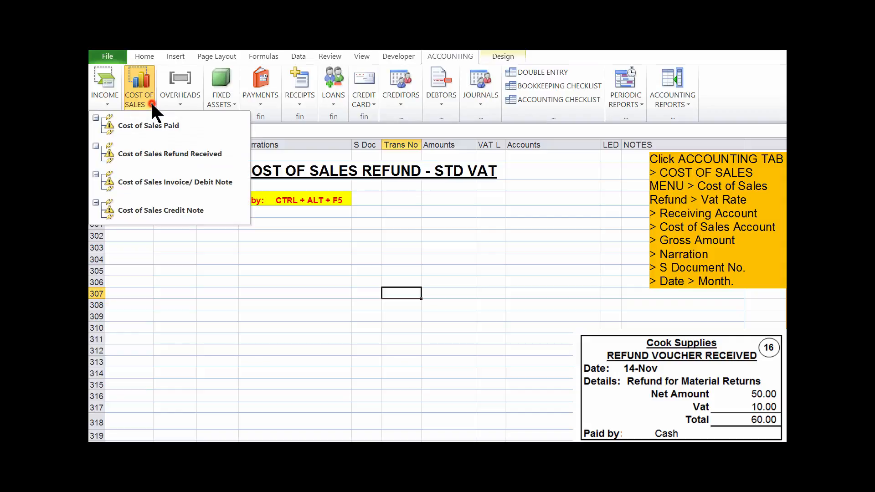
{"action": "left_click", "coordinate": [159, 154]}
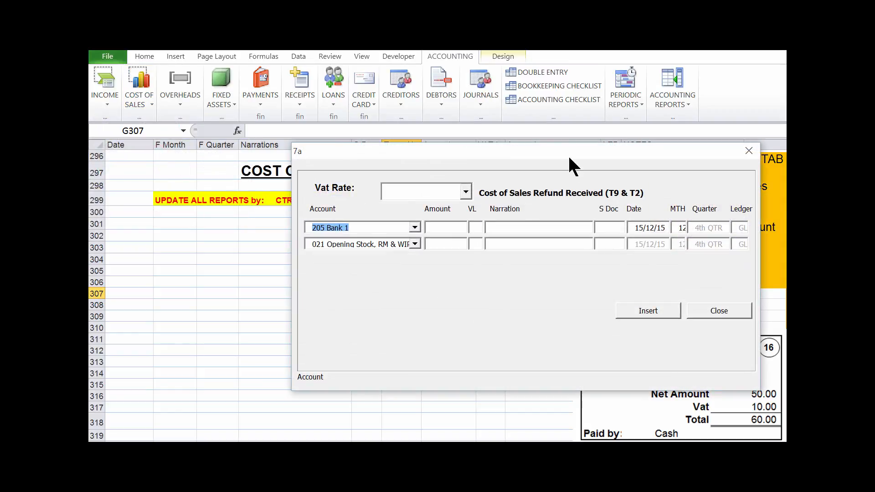
{"action": "left_click_drag", "start_coordinate": [570, 158], "coordinate": [380, 255]}
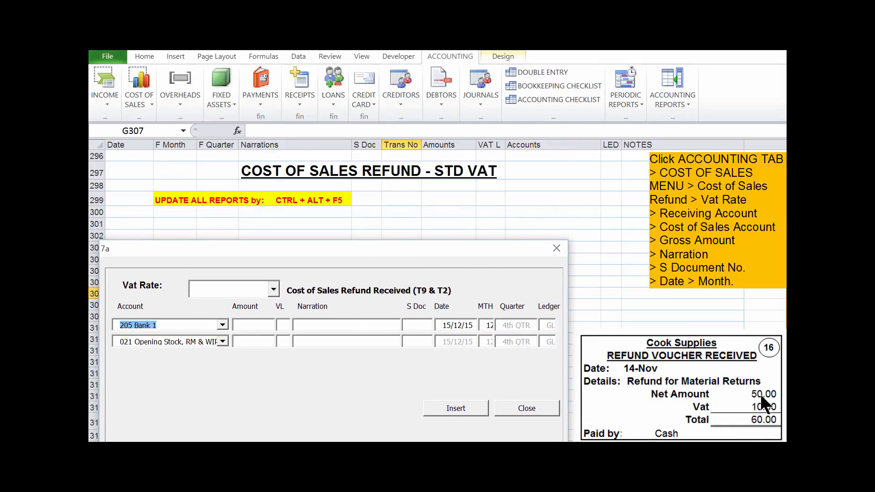
{"action": "left_click", "coordinate": [273, 289]}
{"action": "left_click", "coordinate": [265, 329]}
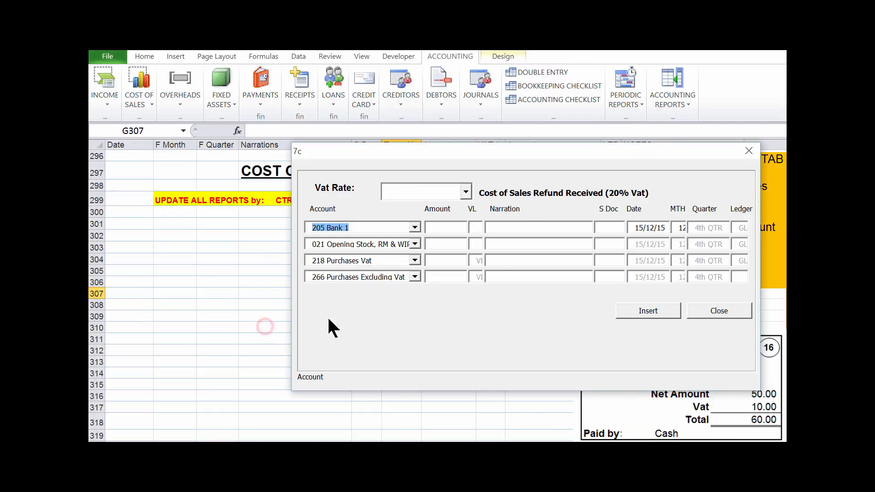
{"action": "left_click_drag", "start_coordinate": [577, 155], "coordinate": [394, 272]}
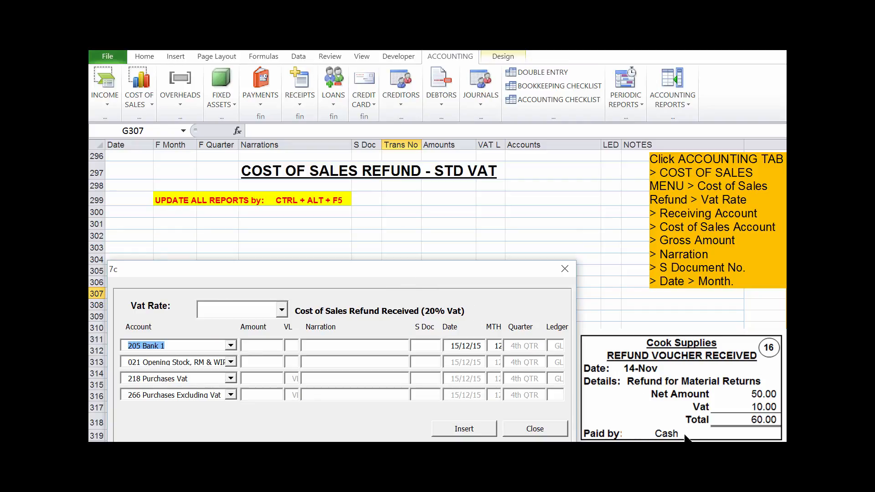
- Set the receiving account to 212 Cash and the cost of sales account to 022 Stock Purchases Std
{"action": "left_click", "coordinate": [230, 346]}
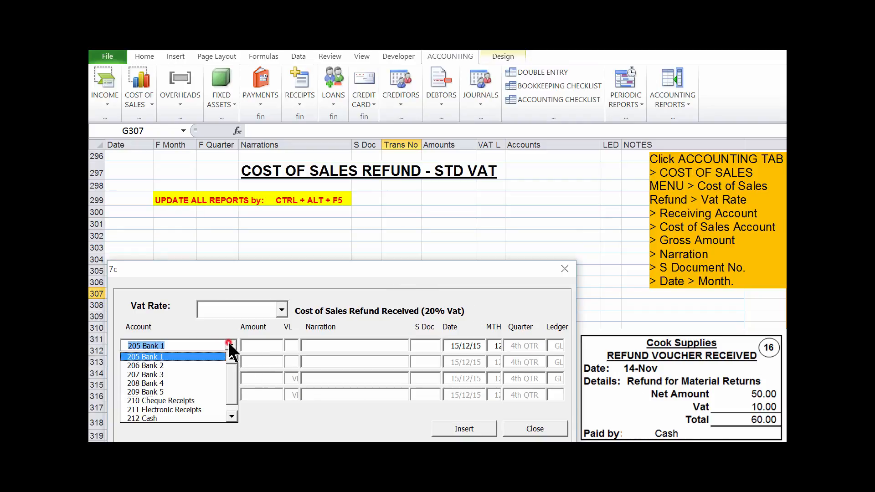
{"action": "left_click", "coordinate": [189, 414]}
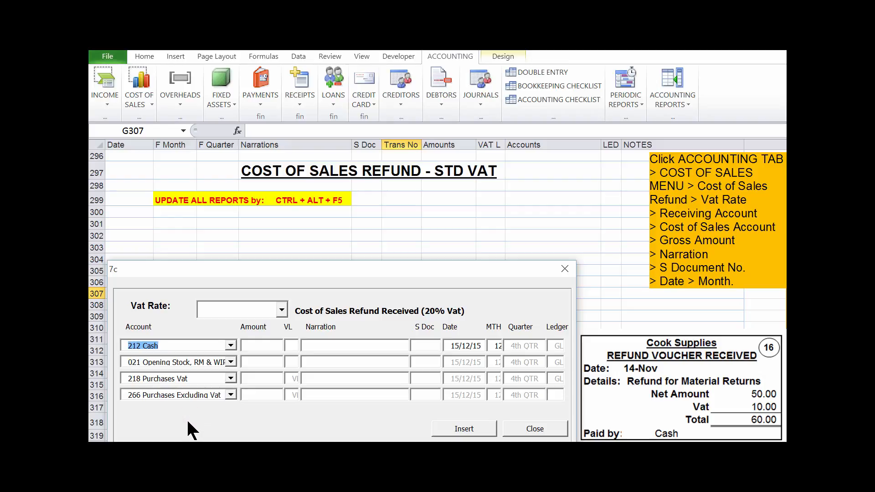
{"action": "key", "text": "Tab"}
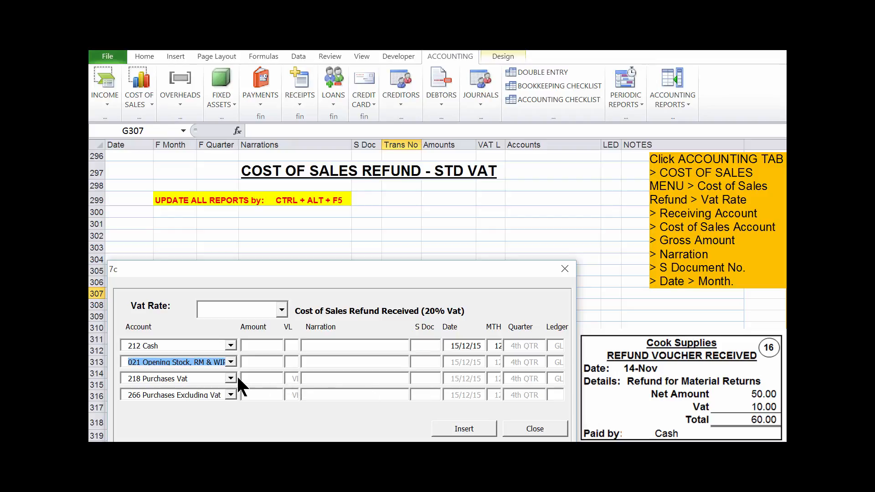
{"action": "left_click", "coordinate": [231, 361]}
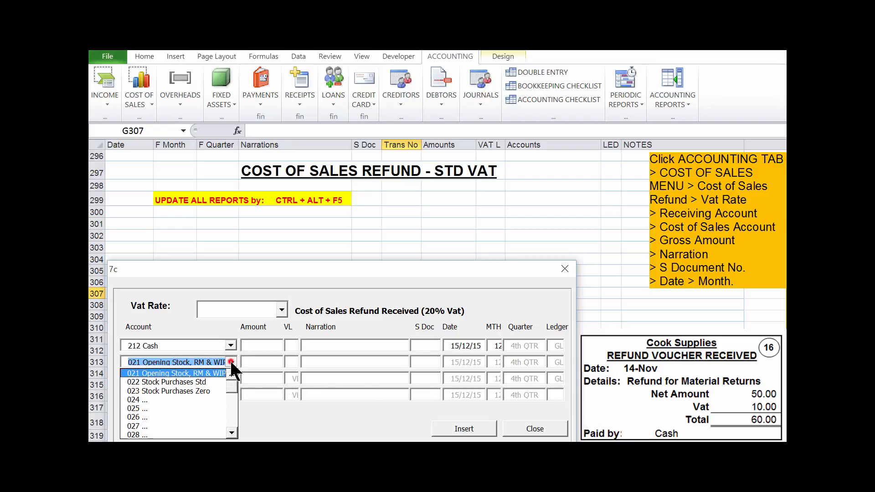
{"action": "left_click", "coordinate": [217, 382]}
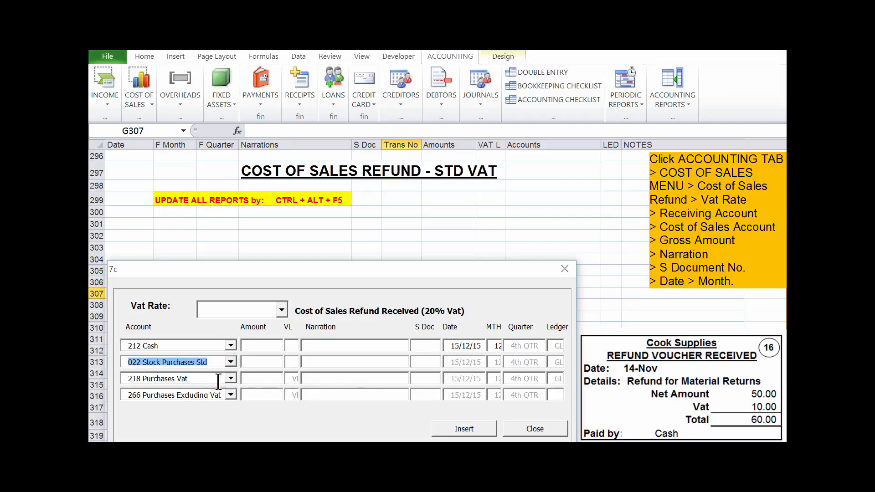
{"action": "key", "text": "Tab"}
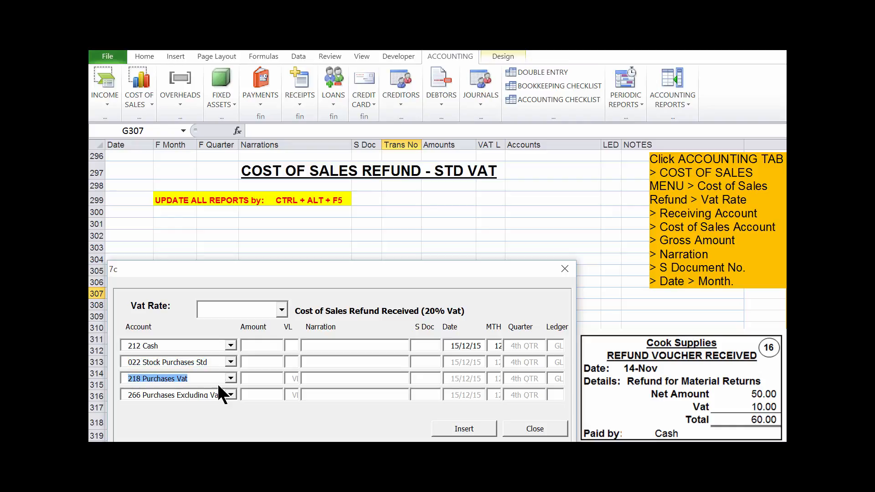
{"action": "key", "text": "Tab"}
{"action": "key", "text": "Tab"}
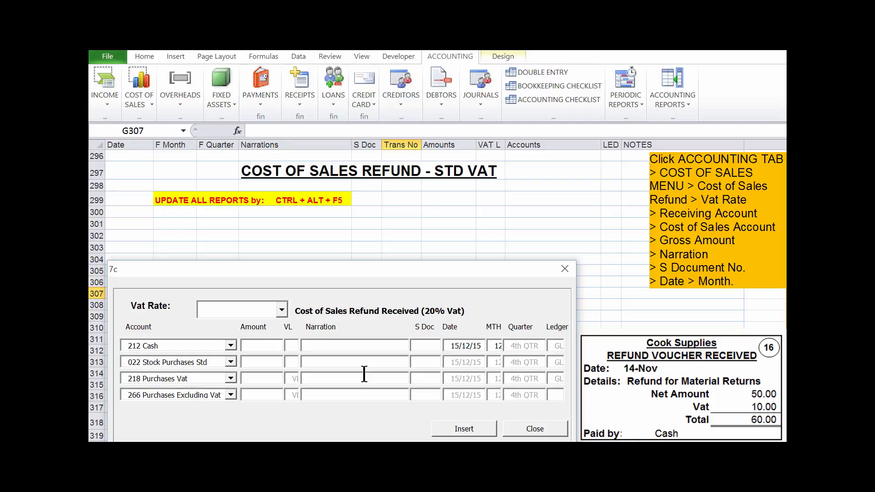
- Enter a gross amount of 60 with the narration Material Returns
{"action": "type", "text": "60"}
{"action": "key", "text": "Tab"}
{"action": "type", "text": "Materi"}
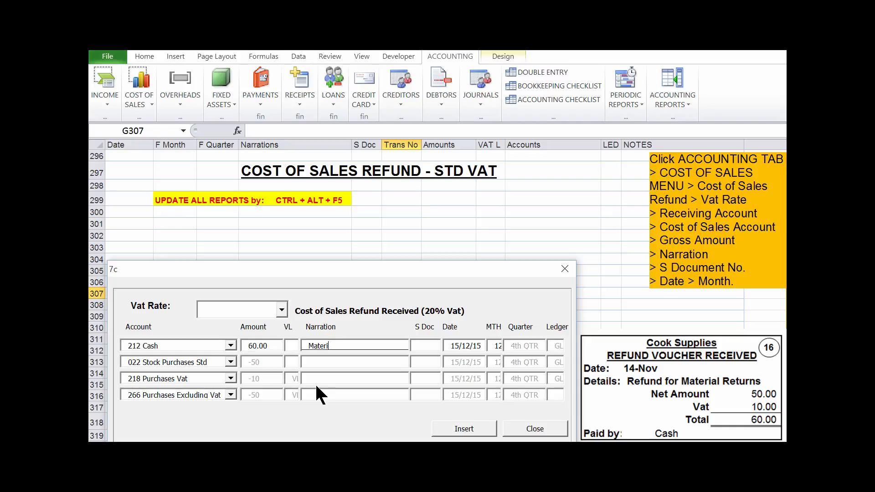
{"action": "type", "text": "al Returns"}
{"action": "key", "text": "Tab"}
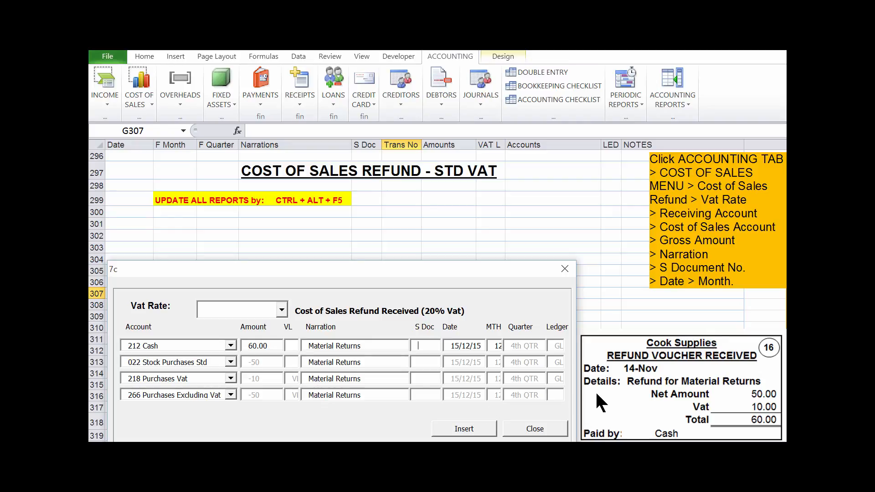
- Enter source document number 16, date 14/11/15 and month 01 for the refund
{"action": "type", "text": "16"}
{"action": "key", "text": "Tab"}
{"action": "type", "text": "14/11/15"}
{"action": "key", "text": "Tab"}
{"action": "type", "text": "01"}
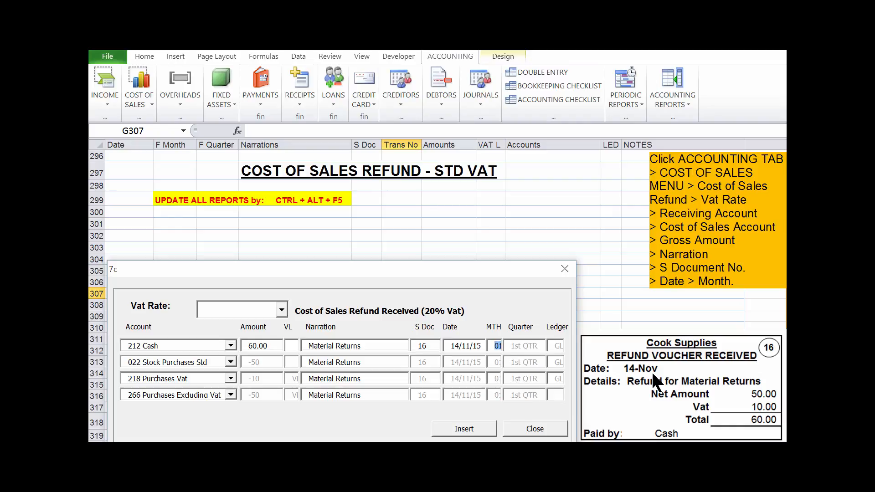
{"action": "key", "text": "Tab"}
- Insert the completed refund entry into the double entry sheet and dismiss the confirmation message
{"action": "left_click", "coordinate": [464, 429]}
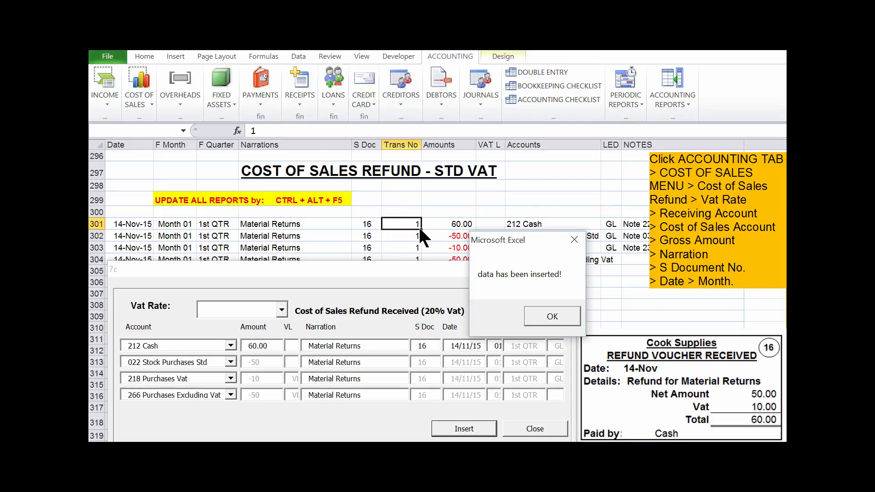
{"action": "left_click", "coordinate": [547, 317]}
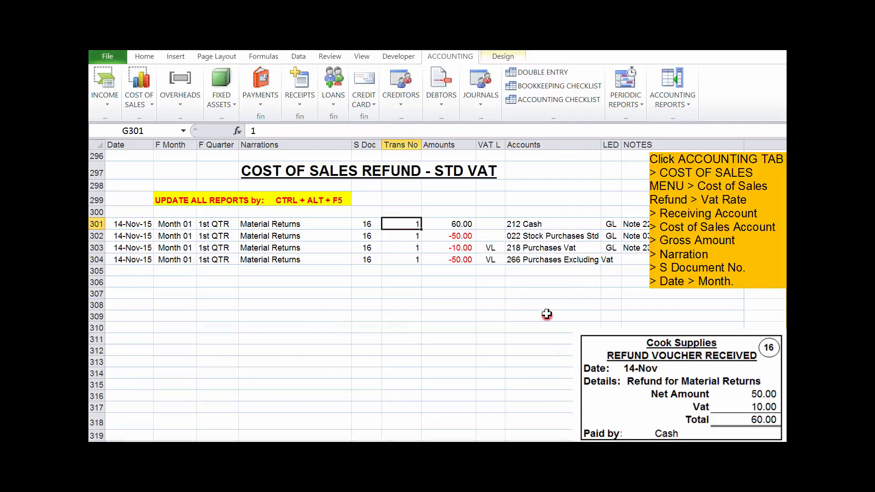
{"action": "left_click", "coordinate": [696, 237]}
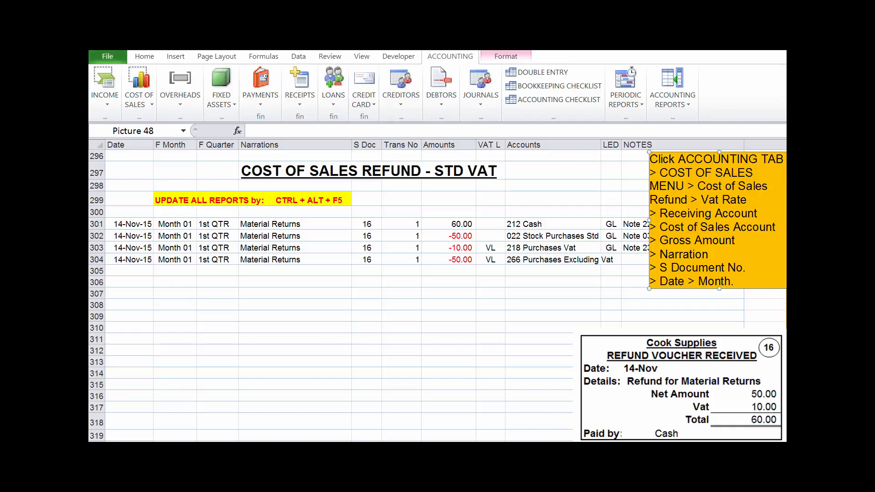
- Delete the orange instruction note and review the date, month, quarter, narration, document and transaction number of the first refund line
{"action": "key", "text": "Delete"}
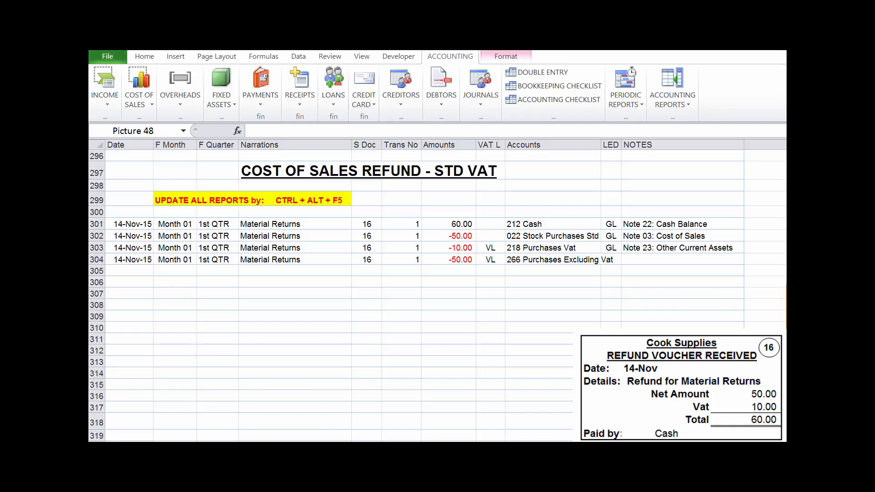
{"action": "left_click", "coordinate": [120, 221]}
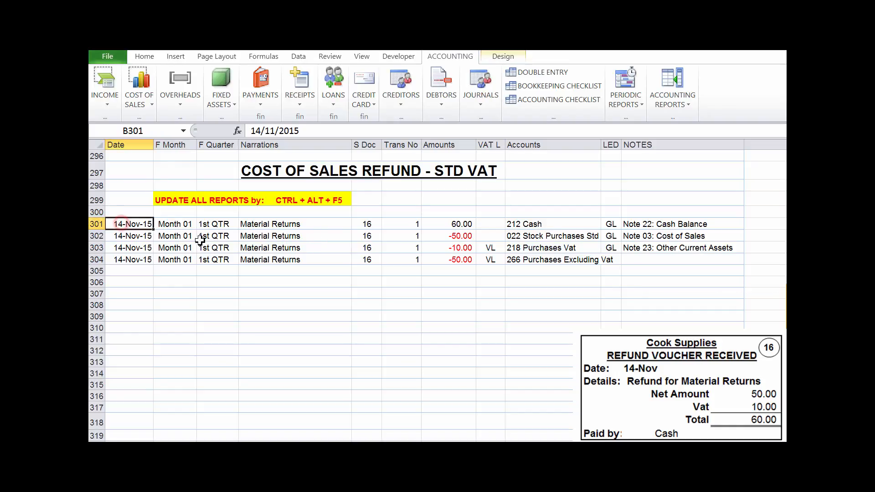
{"action": "left_click", "coordinate": [187, 224]}
{"action": "left_click", "coordinate": [208, 225]}
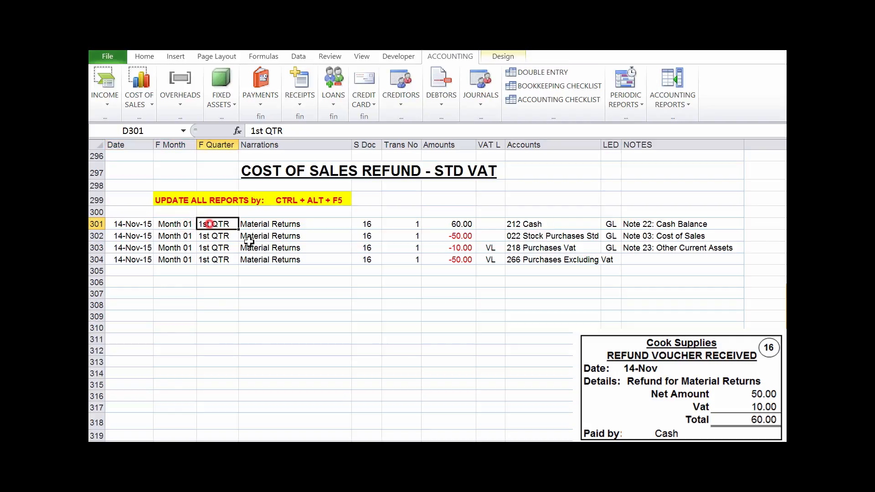
{"action": "left_click", "coordinate": [294, 228]}
{"action": "left_click", "coordinate": [363, 229]}
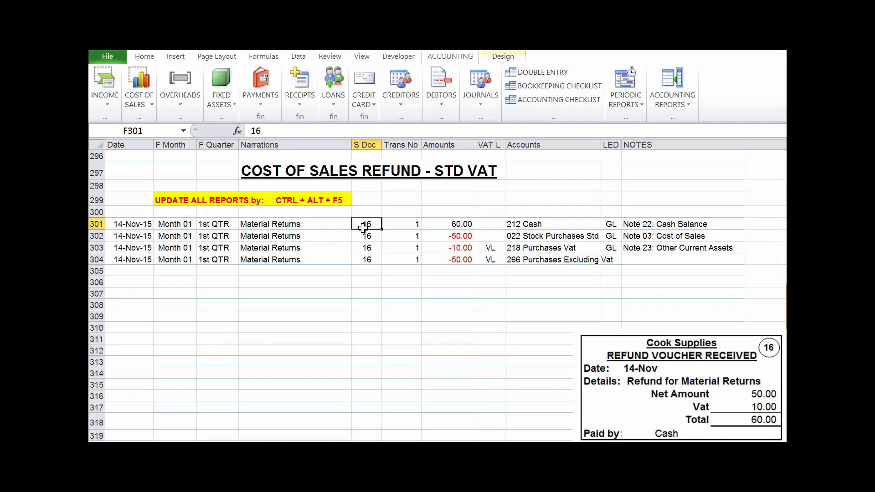
{"action": "left_click", "coordinate": [404, 225]}
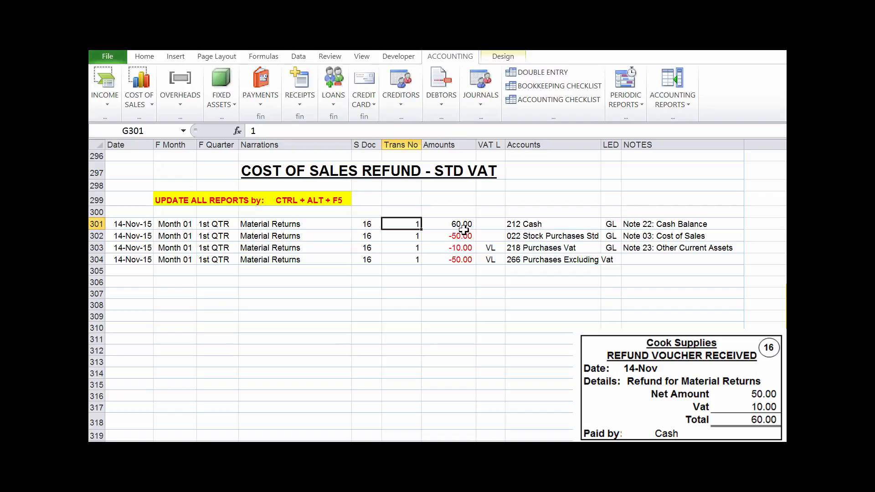
- Examine the amounts, accounts and ledger codes on the four Material Returns lines, including the two VAT ledger lines
{"action": "left_click_drag", "start_coordinate": [462, 227], "coordinate": [524, 226]}
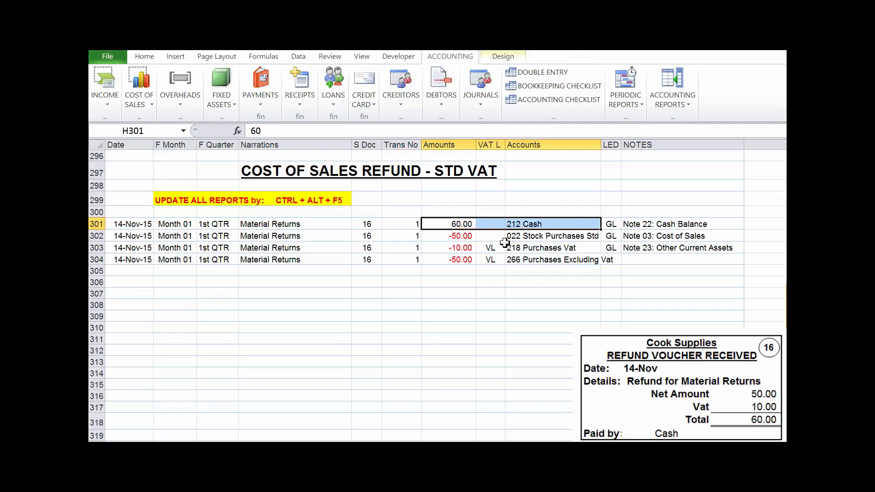
{"action": "left_click_drag", "start_coordinate": [462, 236], "coordinate": [528, 237]}
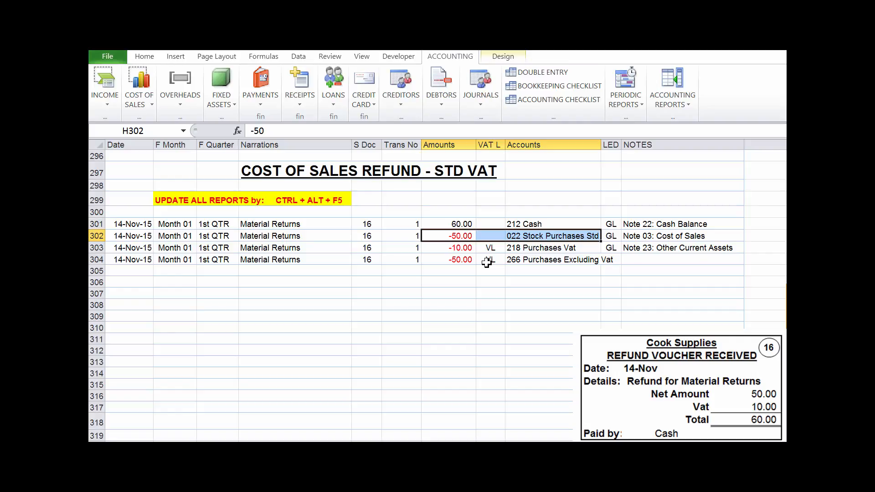
{"action": "left_click", "coordinate": [535, 236]}
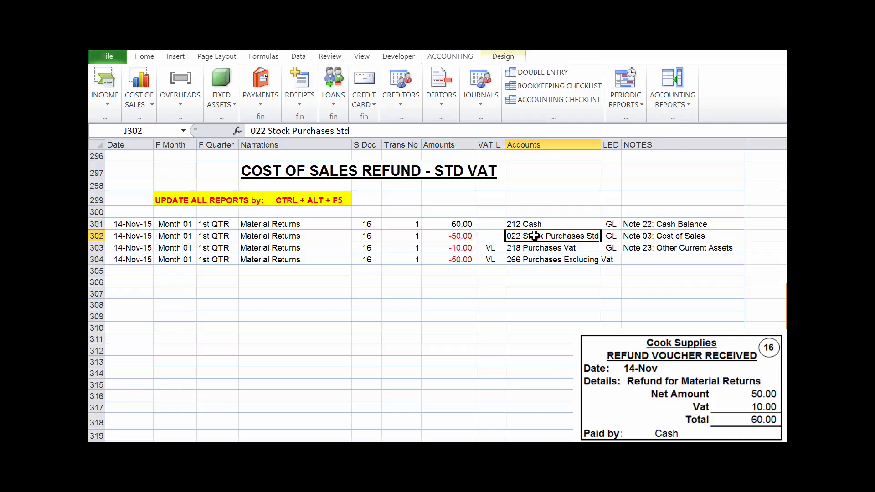
{"action": "left_click", "coordinate": [465, 249]}
{"action": "left_click", "coordinate": [536, 247]}
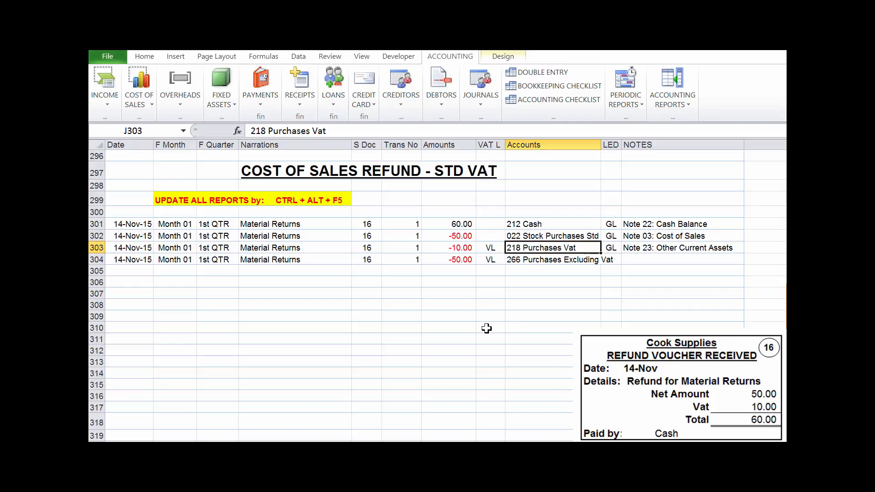
{"action": "left_click", "coordinate": [464, 261]}
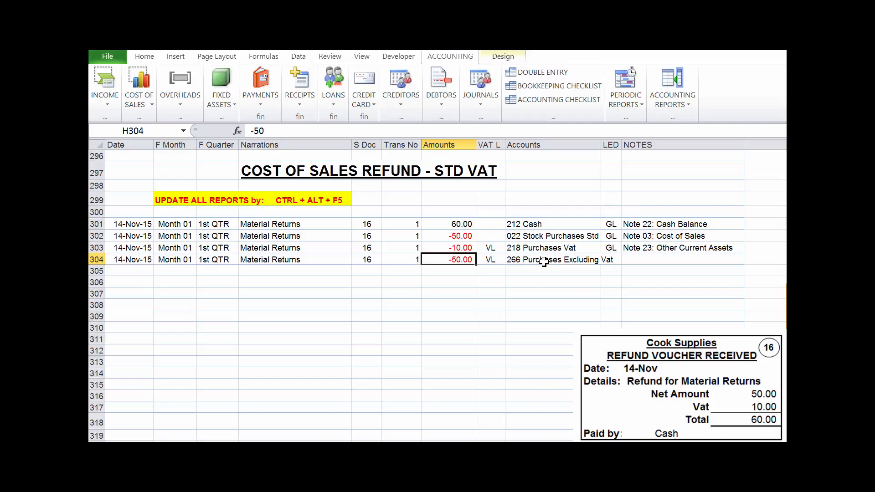
{"action": "left_click_drag", "start_coordinate": [462, 249], "coordinate": [517, 259]}
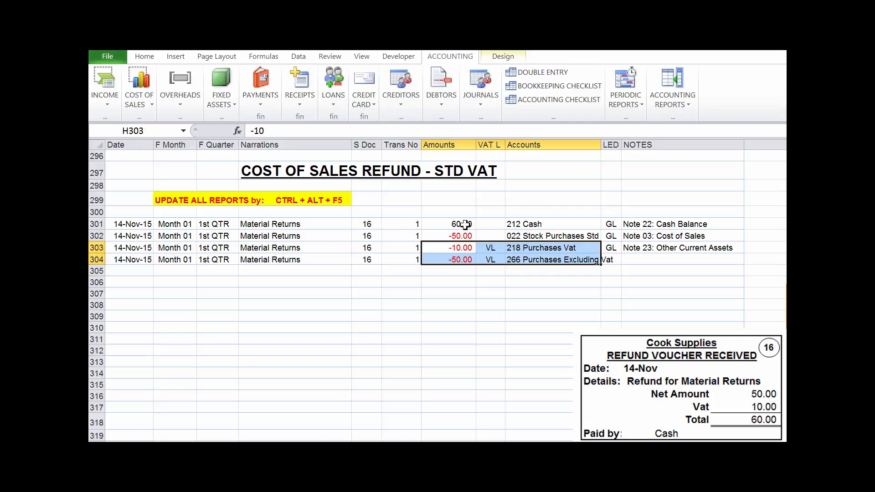
{"action": "left_click_drag", "start_coordinate": [462, 225], "coordinate": [611, 251]}
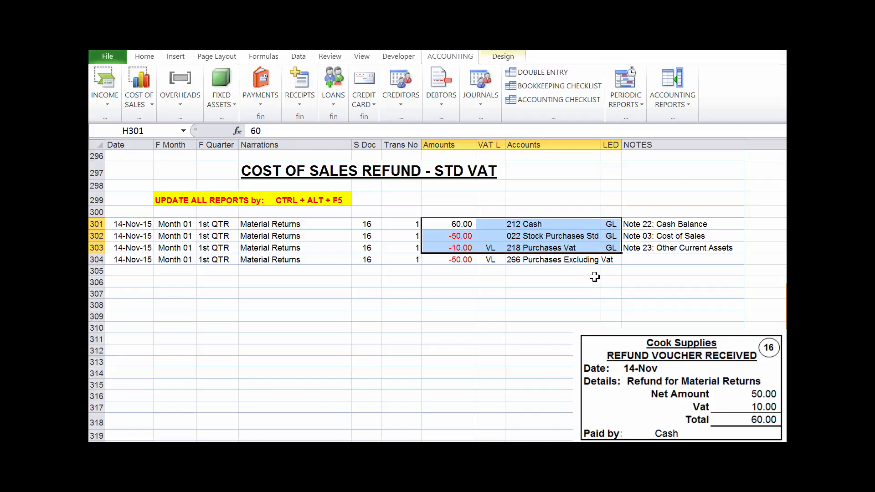
{"action": "left_click", "coordinate": [536, 303]}
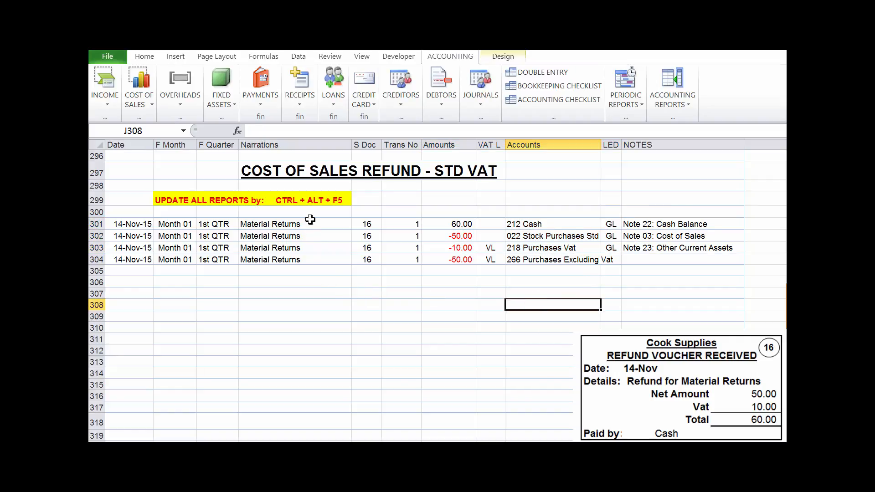
- Check the note on updating all reports and open the monthly and quarterly General Ledger Accounts report
{"action": "left_click", "coordinate": [312, 200]}
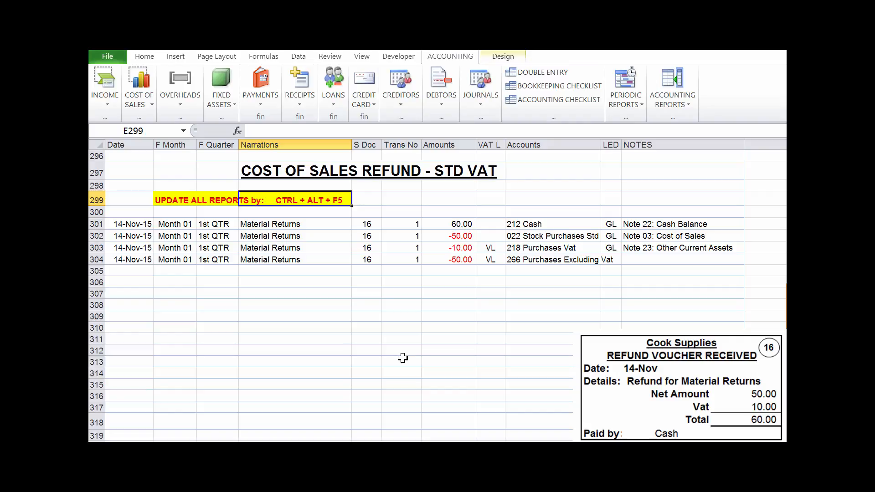
{"action": "left_click", "coordinate": [432, 329]}
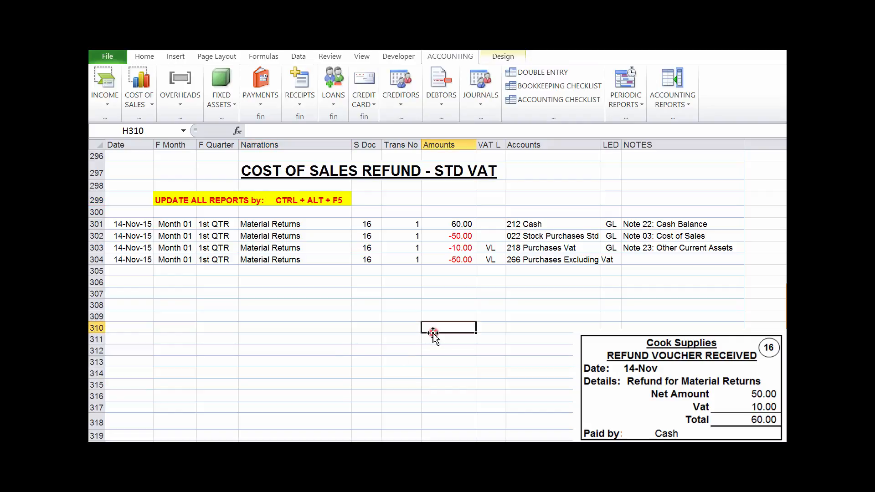
{"action": "left_click", "coordinate": [644, 104]}
{"action": "left_click", "coordinate": [603, 208]}
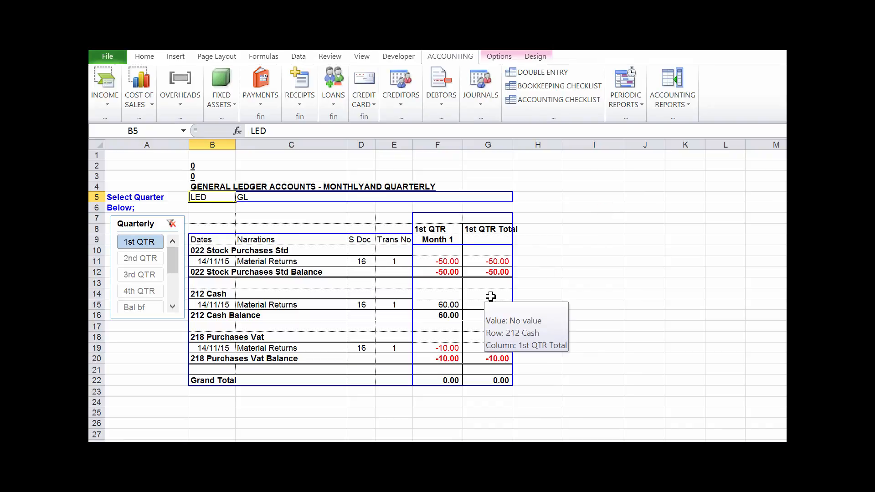
- Check the Material Returns postings under 022 Stock Purchases Std, 212 Cash and 218 Purchases Vat in the general ledger
{"action": "left_click", "coordinate": [448, 261]}
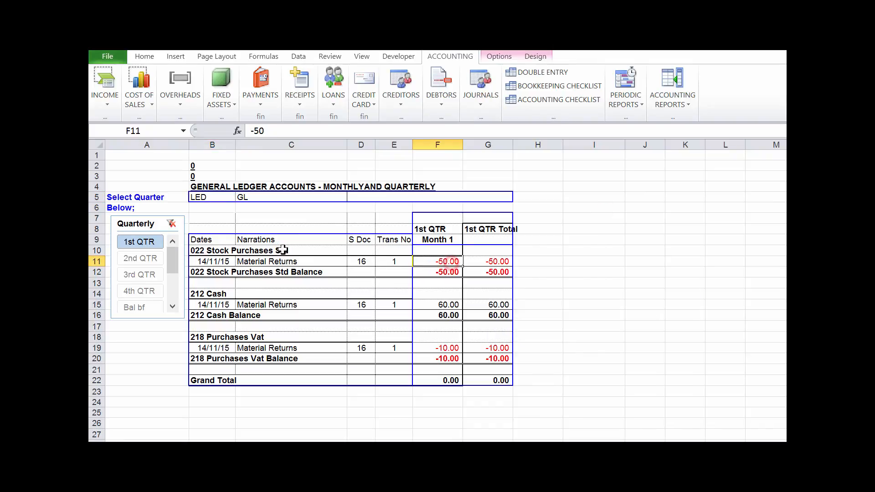
{"action": "left_click", "coordinate": [214, 250]}
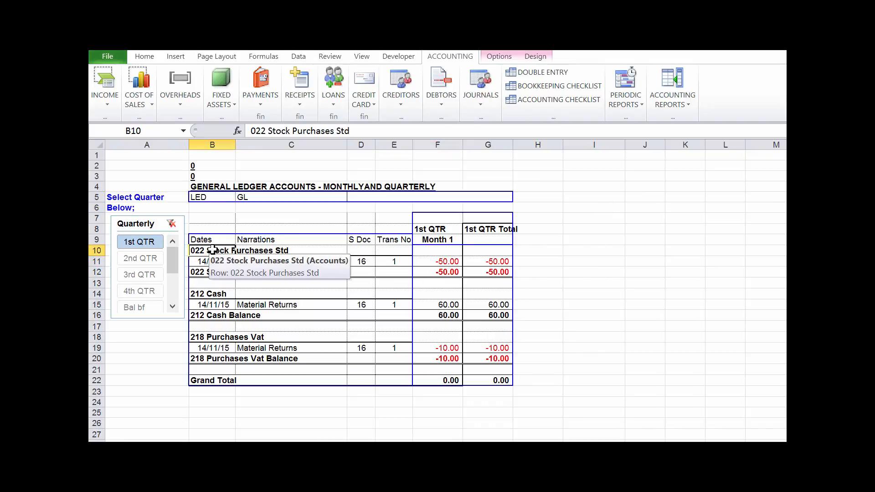
{"action": "left_click", "coordinate": [434, 303]}
{"action": "left_click", "coordinate": [202, 293]}
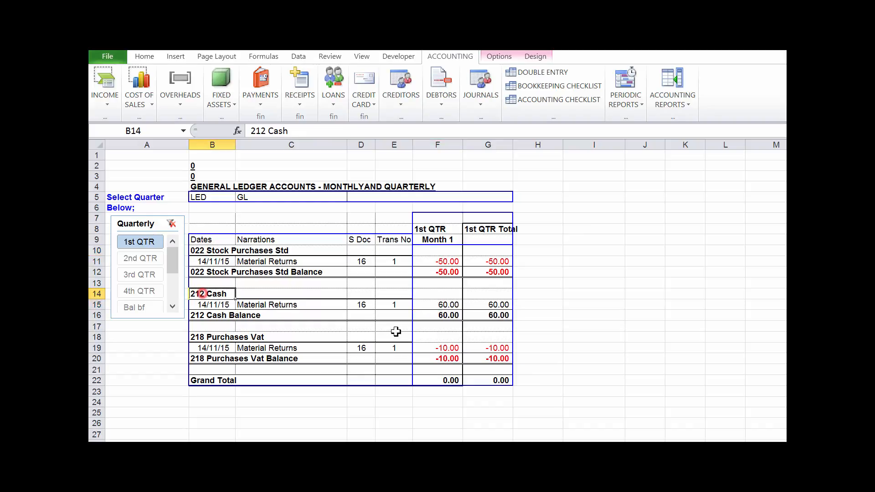
{"action": "left_click", "coordinate": [430, 349]}
{"action": "left_click", "coordinate": [207, 336]}
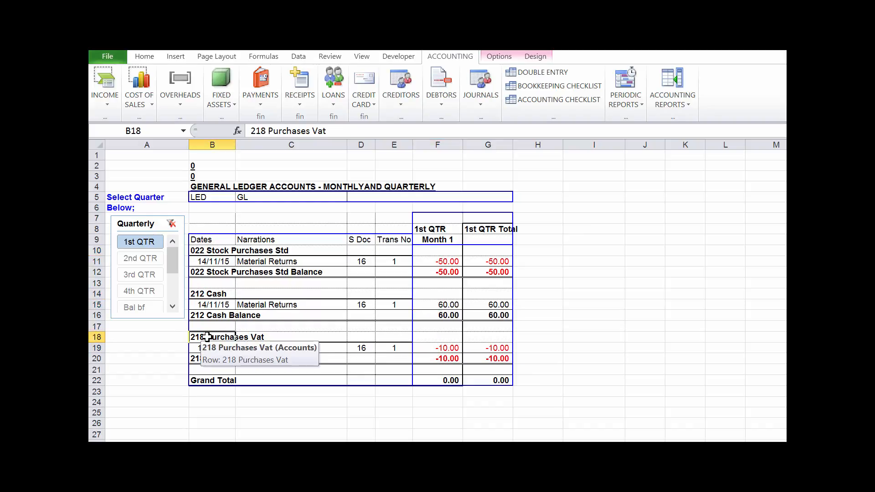
{"action": "left_click", "coordinate": [558, 314]}
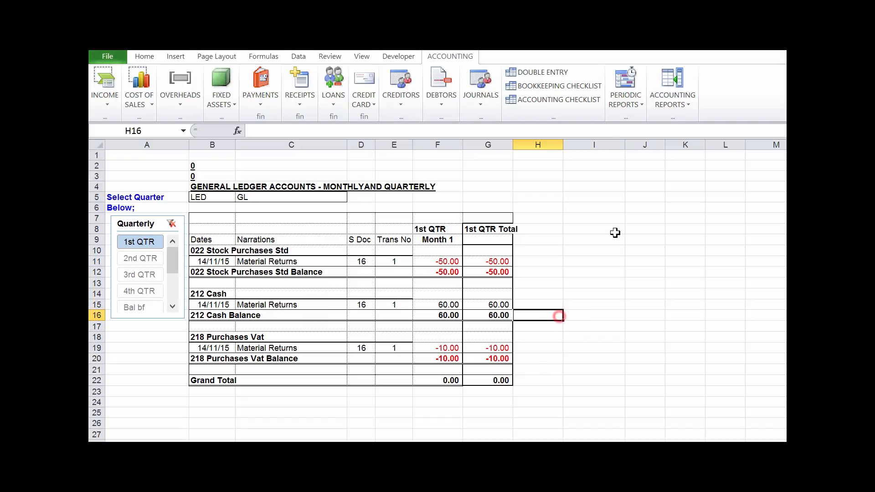
- Open the monthly and quarterly Period Trial Balances report and check the Month 1 grand total
{"action": "left_click", "coordinate": [639, 104]}
{"action": "left_click", "coordinate": [602, 230]}
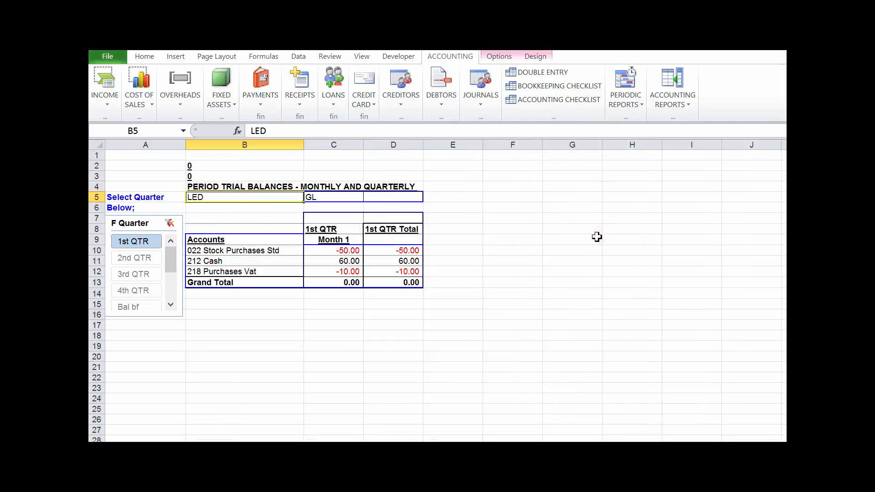
{"action": "left_click", "coordinate": [344, 284]}
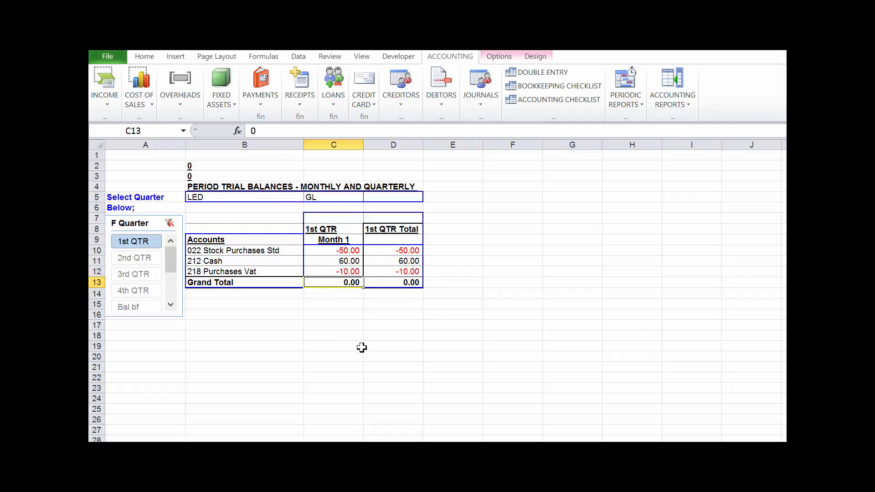
{"action": "left_click", "coordinate": [442, 326]}
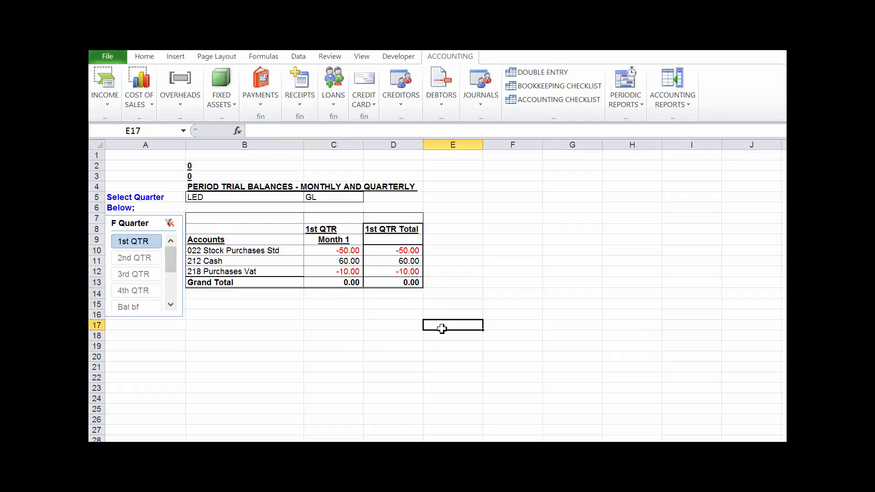
- Return to the double entry sheet and go to cell B316 below the cost of sales refund entry
{"action": "left_click", "coordinate": [541, 72]}
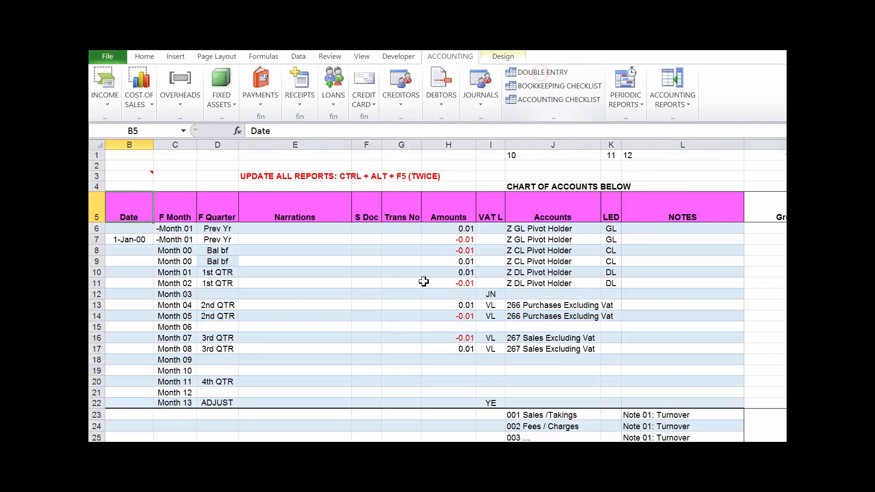
{"action": "left_click", "coordinate": [386, 286]}
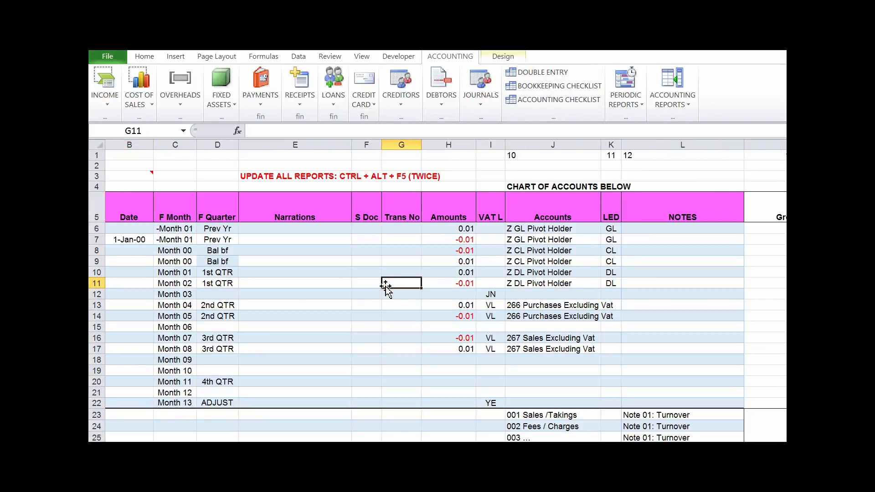
{"action": "key", "text": "F5"}
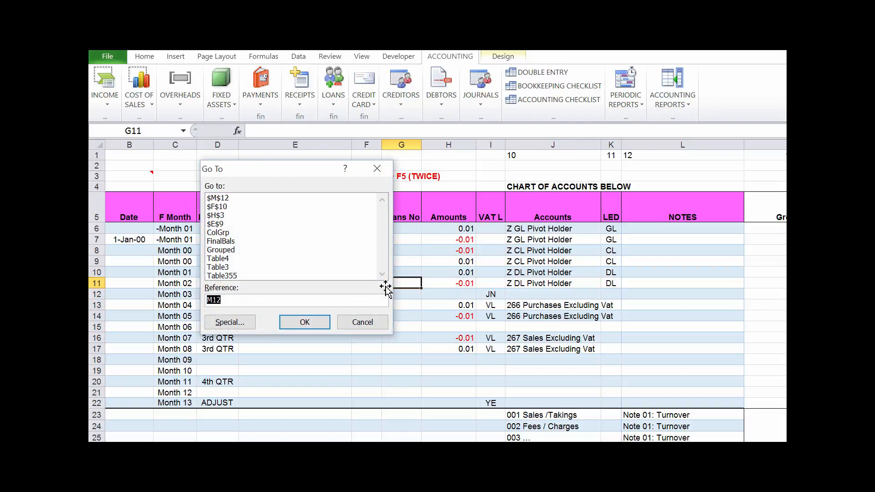
{"action": "type", "text": "b316"}
{"action": "key", "text": "Return"}
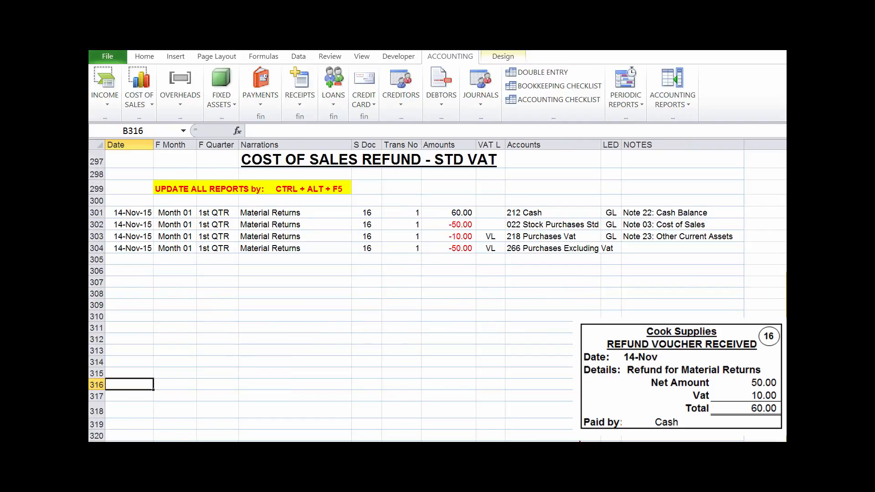
- Look up Cook Supplies refund voucher 16 in the ABC Demo Word document and return to the Excel workbook
{"action": "left_click", "coordinate": [617, 369]}
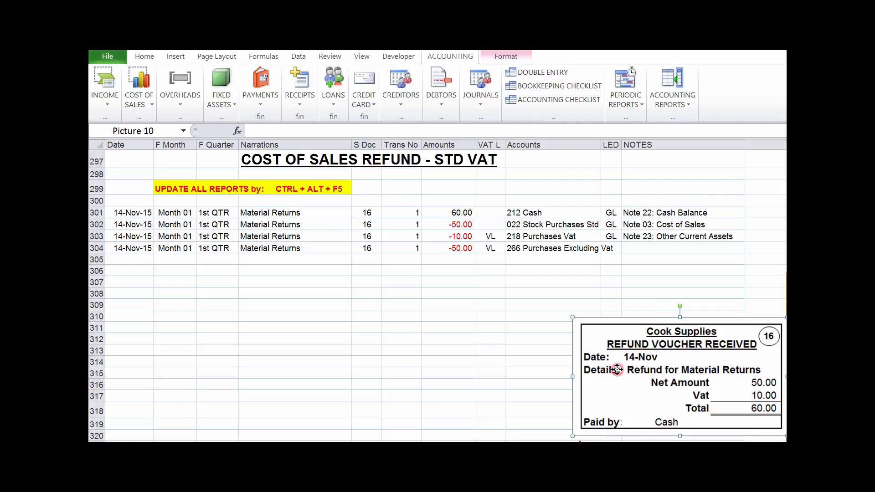
{"action": "left_click", "coordinate": [240, 220]}
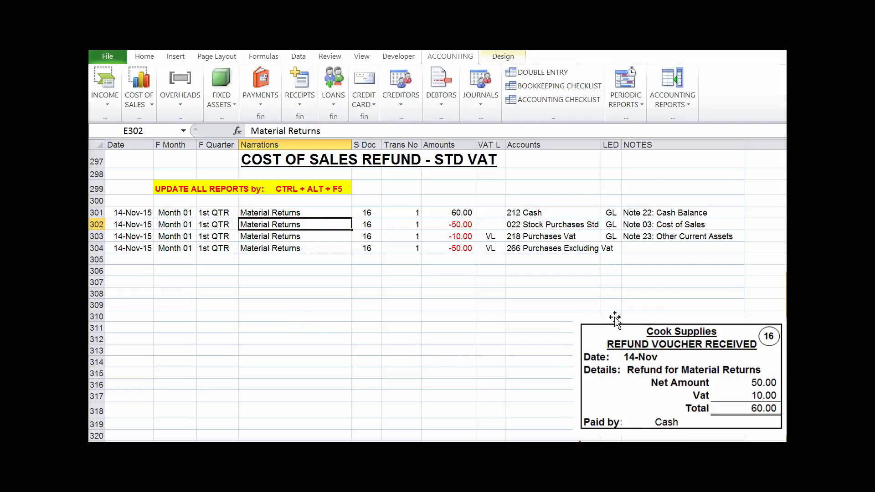
{"action": "mouse_move", "coordinate": [332, 444]}
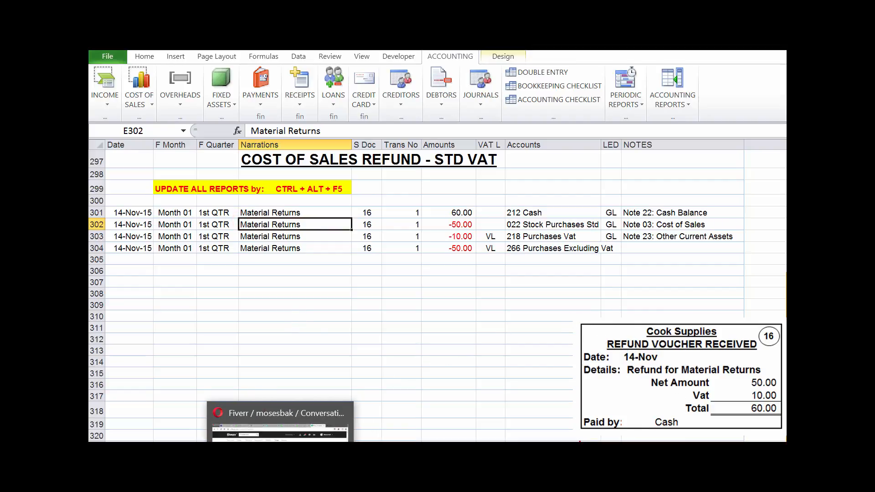
{"action": "left_click", "coordinate": [253, 441]}
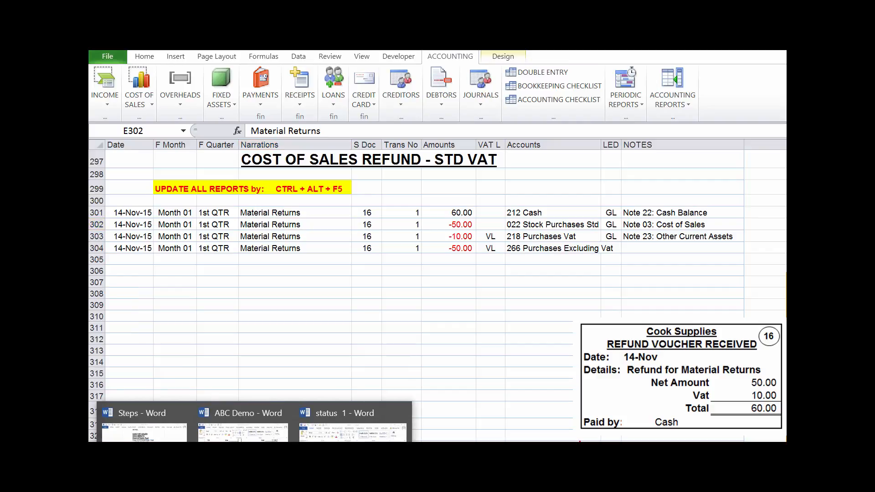
{"action": "left_click", "coordinate": [242, 423]}
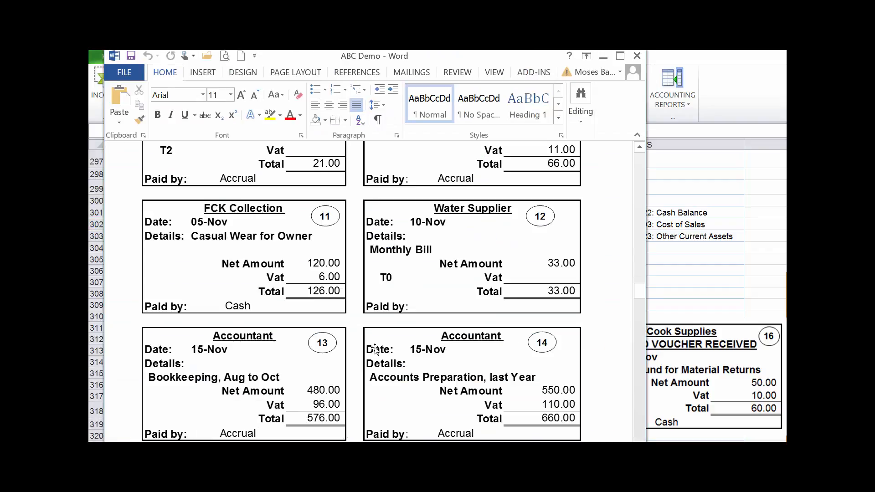
{"action": "scroll", "coordinate": [375, 350], "scroll_direction": "down", "scroll_amount": 5}
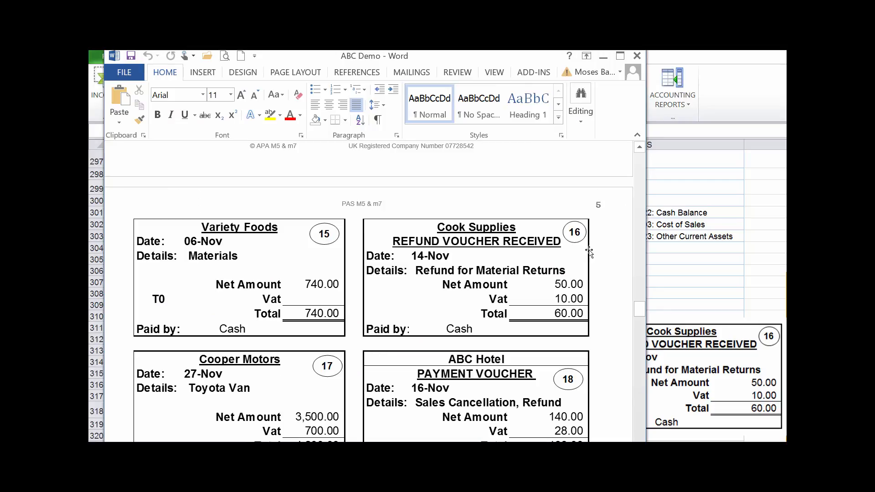
{"action": "left_click", "coordinate": [660, 267]}
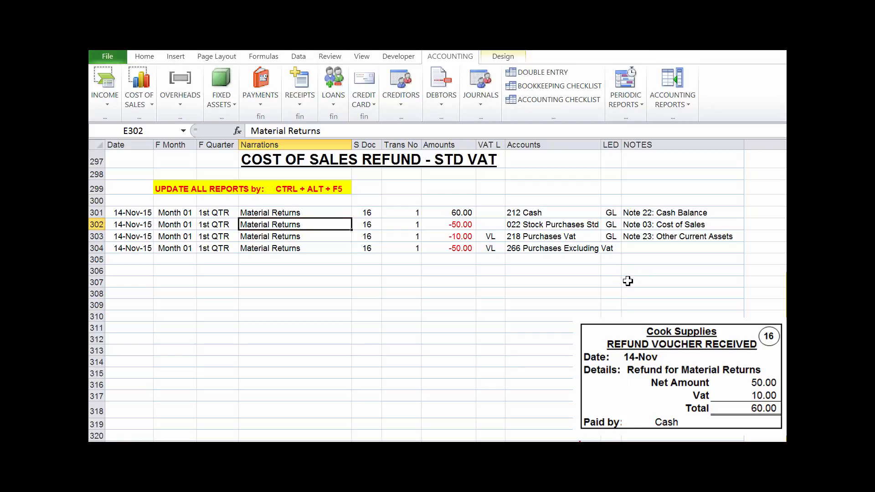
{"action": "left_click", "coordinate": [408, 313]}
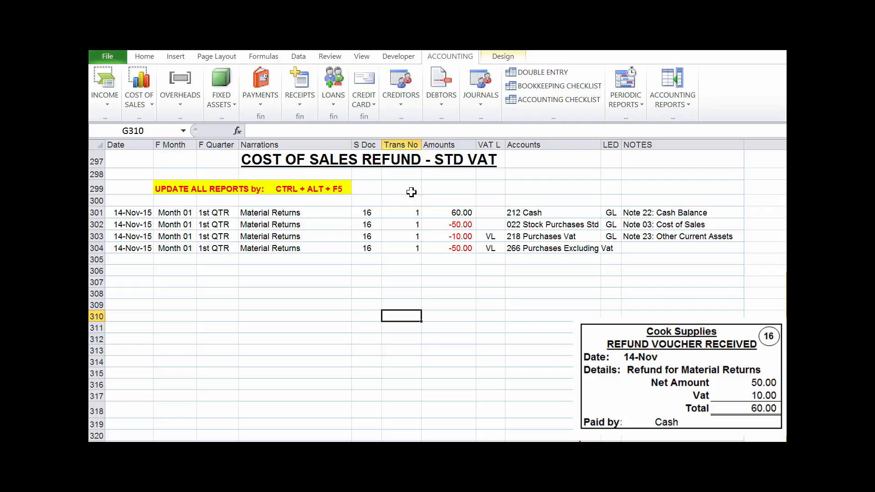
{"action": "left_click", "coordinate": [475, 341]}
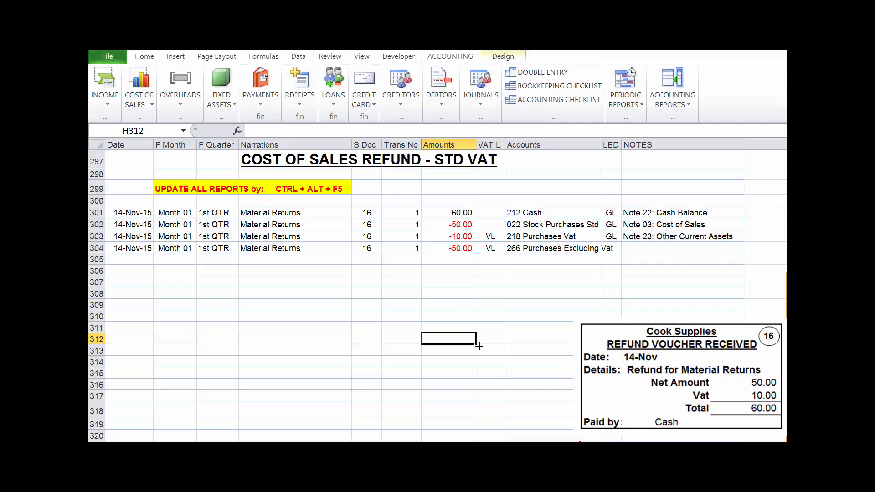
{"action": "key", "text": "alt"}
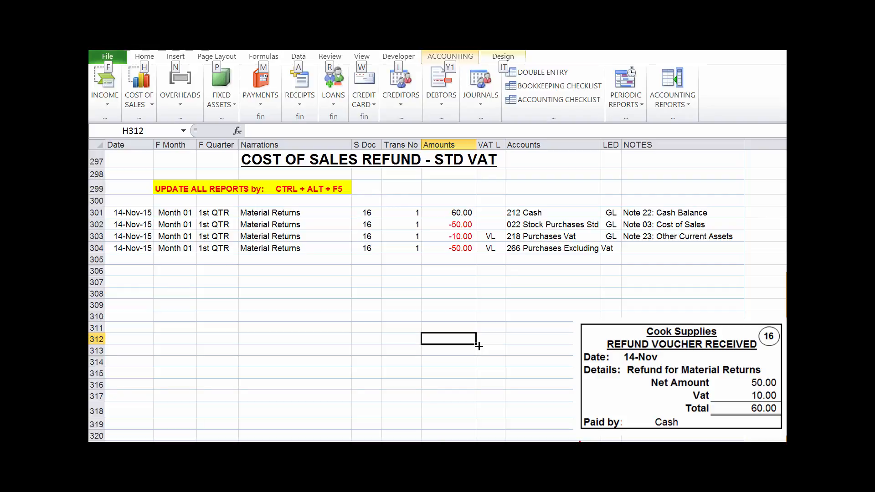
{"action": "key", "text": "Escape"}
{"action": "key", "text": "Escape"}
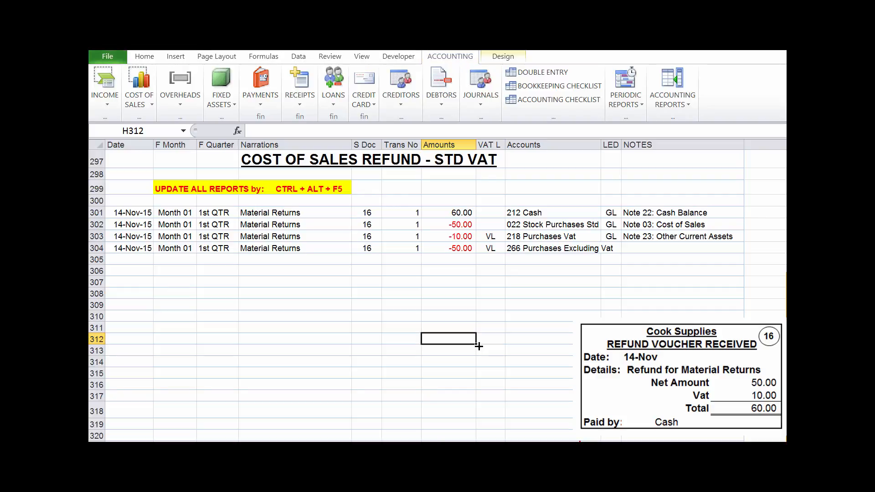